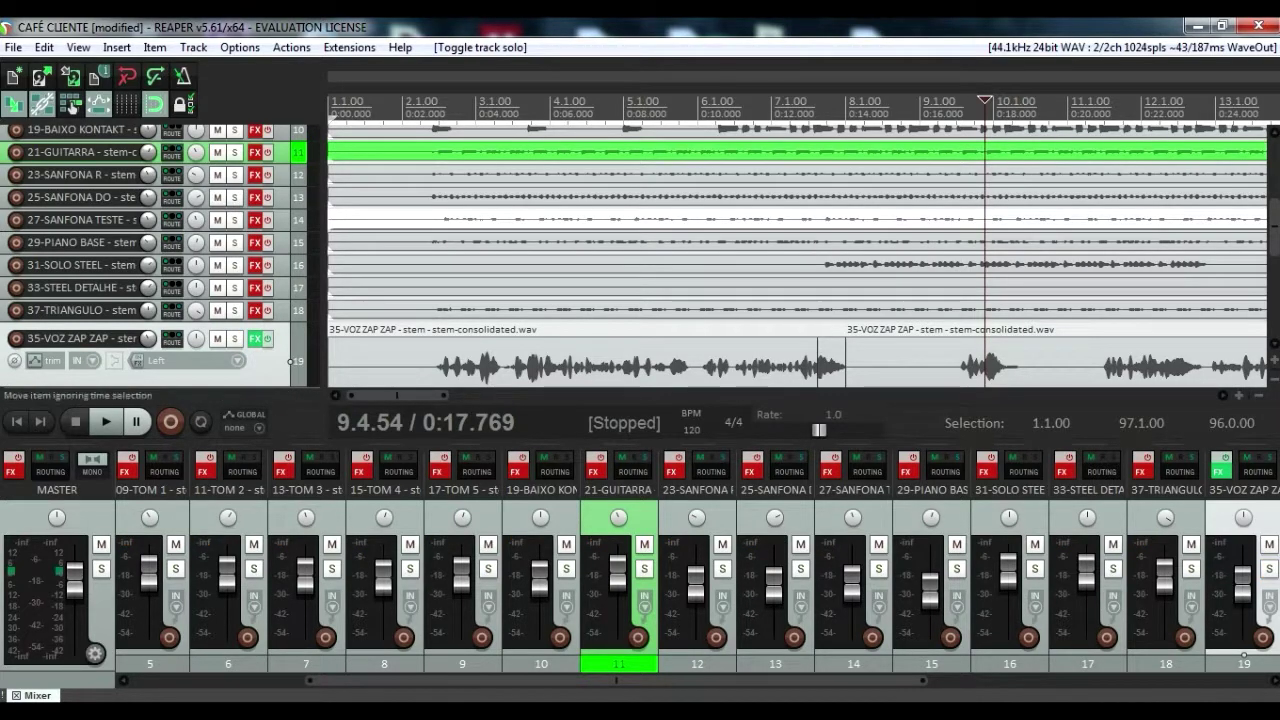
Shrink the 35-VOZ ZAP ZAP vocal track (track 19) to its minimum height
{"action": "scroll", "coordinate": [800, 255], "scroll_direction": "down", "scroll_amount": 5}
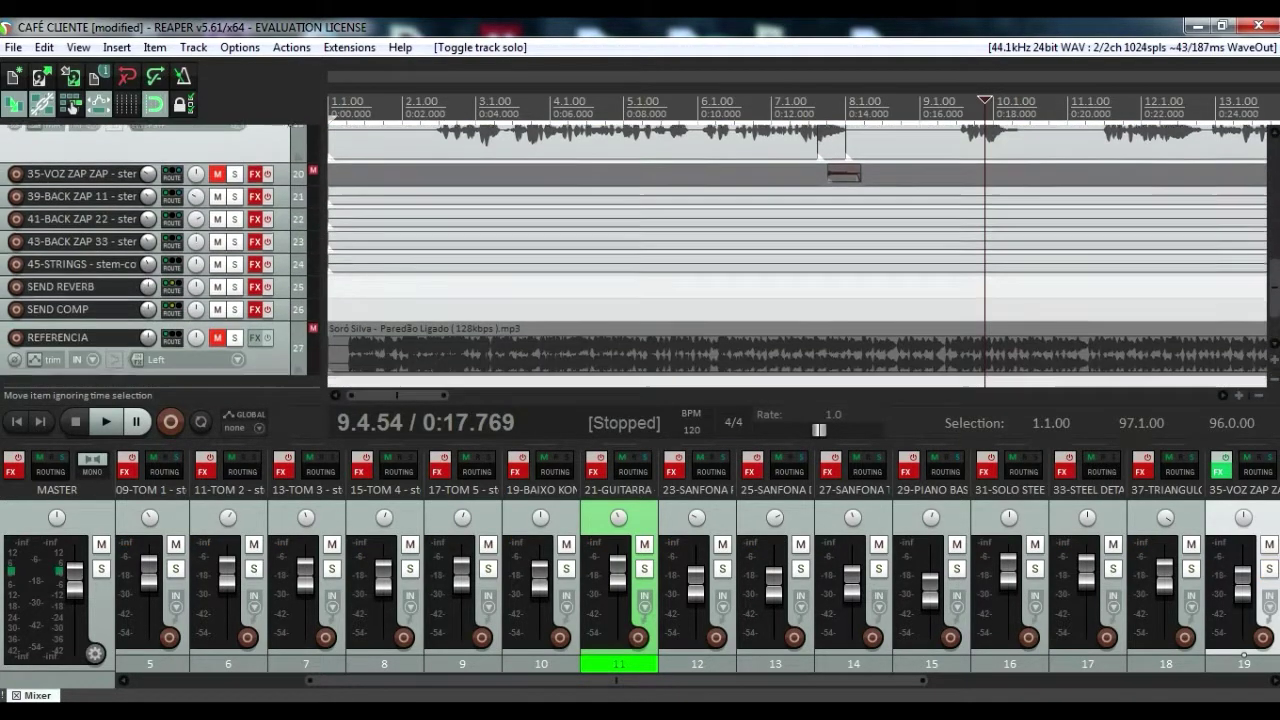
{"action": "scroll", "coordinate": [640, 255], "scroll_direction": "up", "scroll_amount": 3}
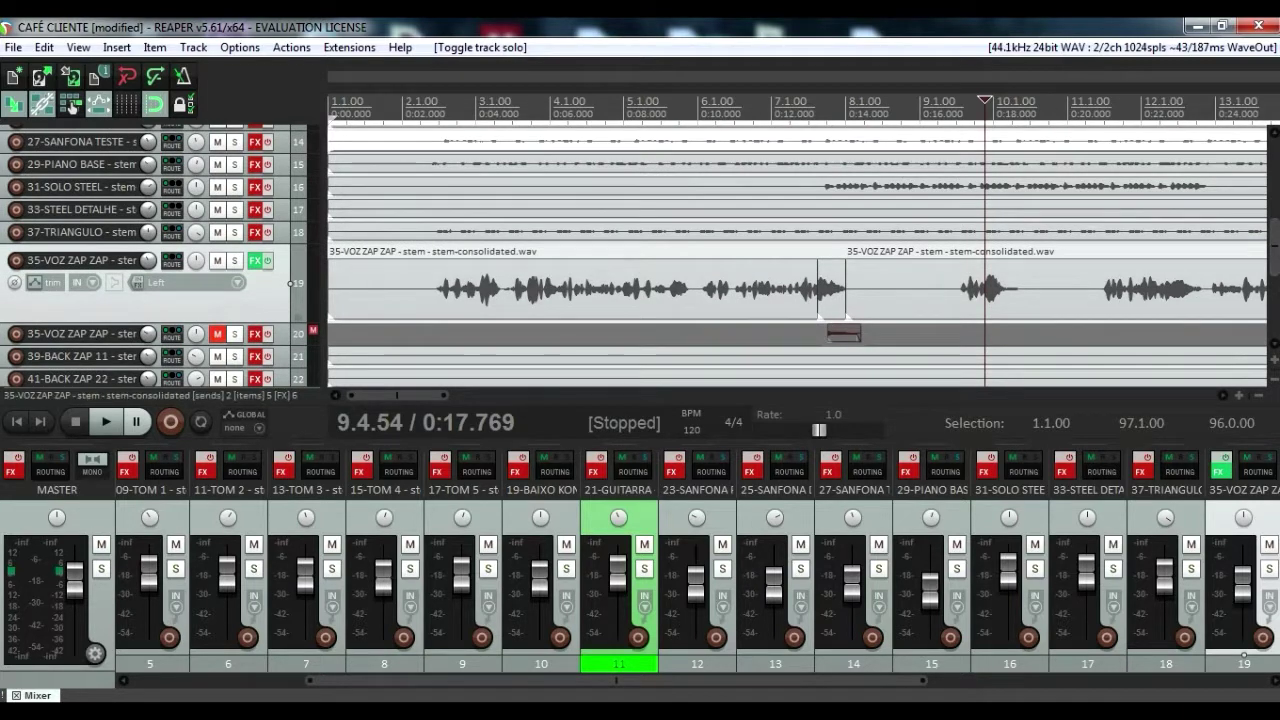
{"action": "mouse_move", "coordinate": [150, 321]}
{"action": "left_mouse_down"}
{"action": "mouse_move", "coordinate": [150, 264]}
{"action": "mouse_move", "coordinate": [150, 325]}
{"action": "left_mouse_up"}
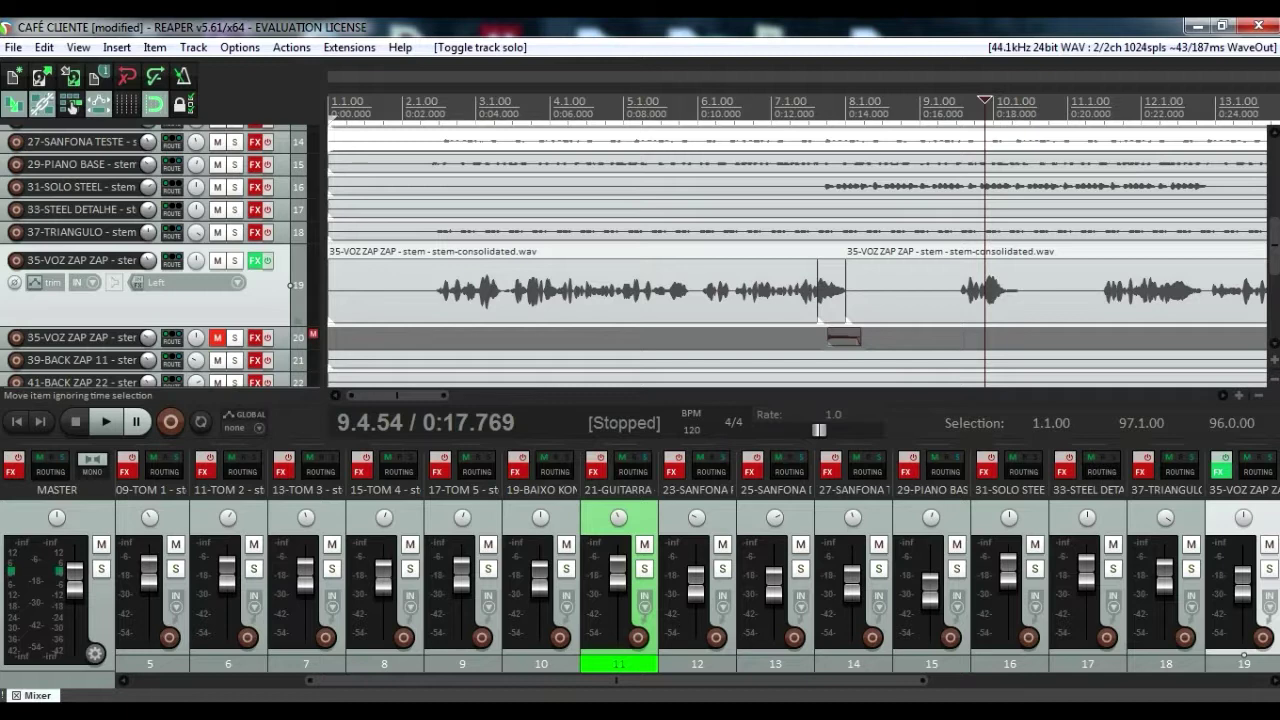
{"action": "left_click_drag", "start_coordinate": [267, 325], "coordinate": [267, 265]}
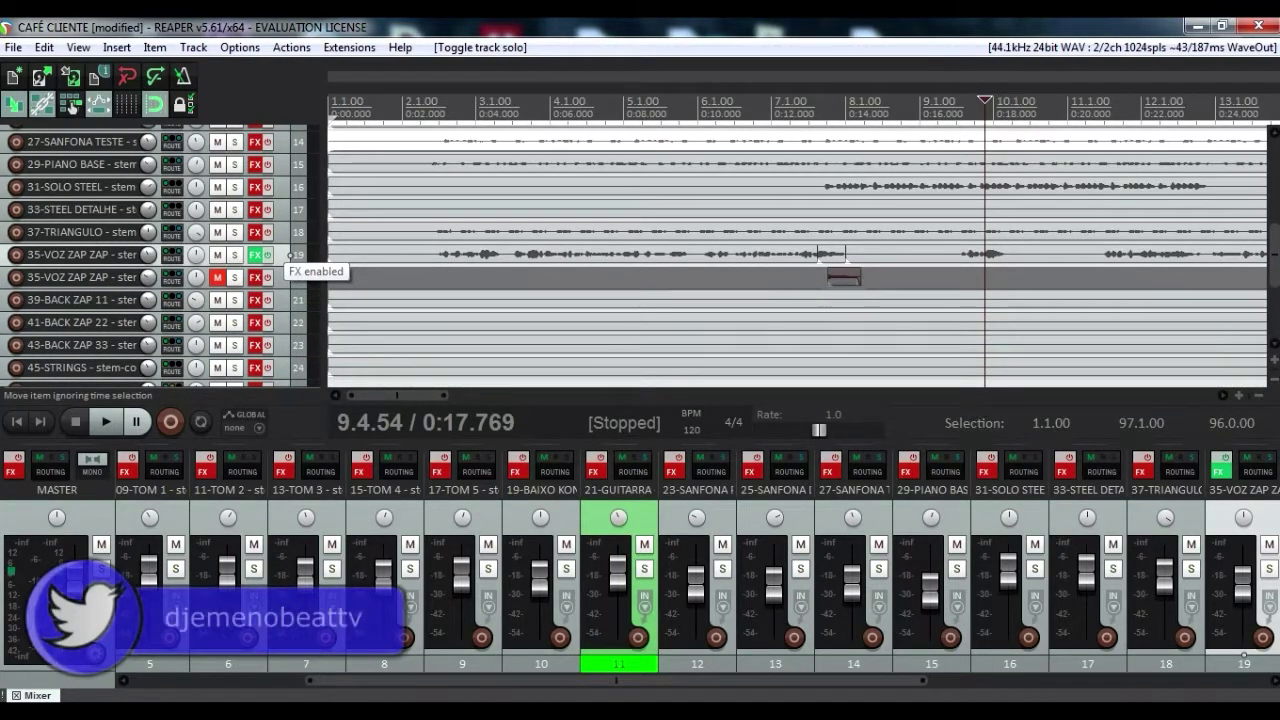
Look through the project's whole track list, from 01-BUMBO through the instruments and vocals to the sends and REFERENCIA
{"action": "scroll", "coordinate": [160, 255], "scroll_direction": "up", "scroll_amount": 8}
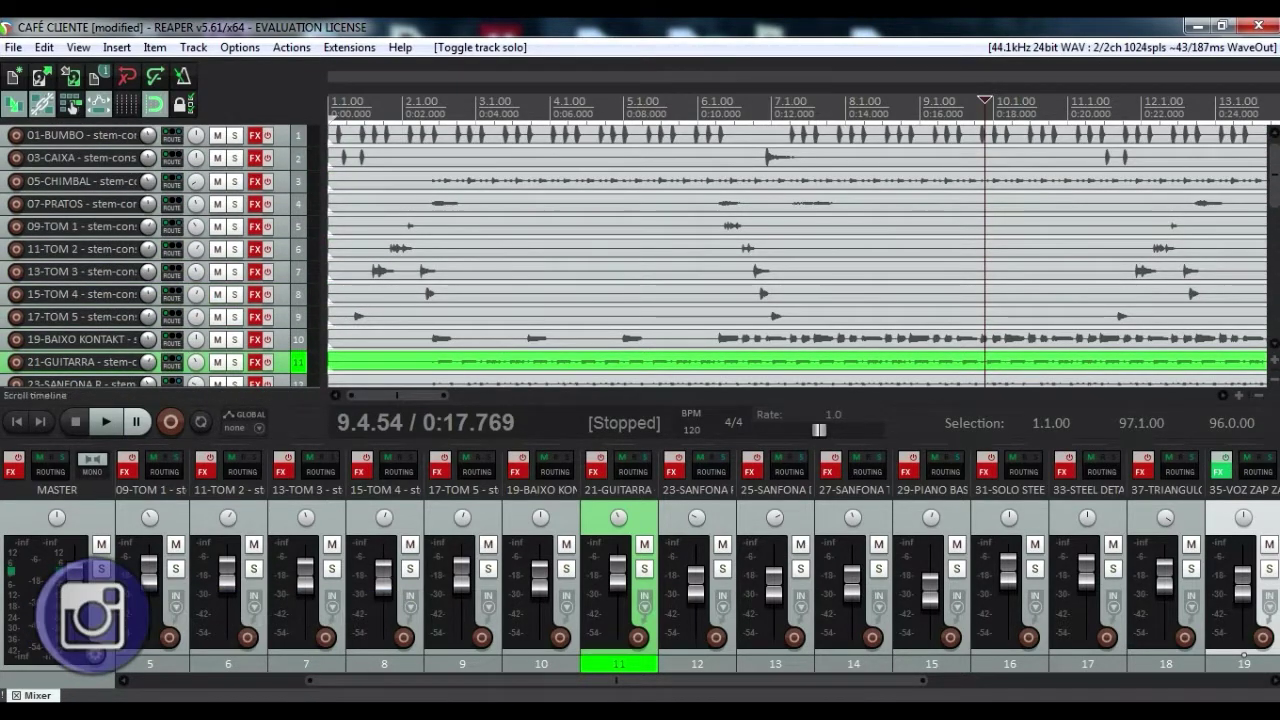
{"action": "left_click", "coordinate": [82, 135]}
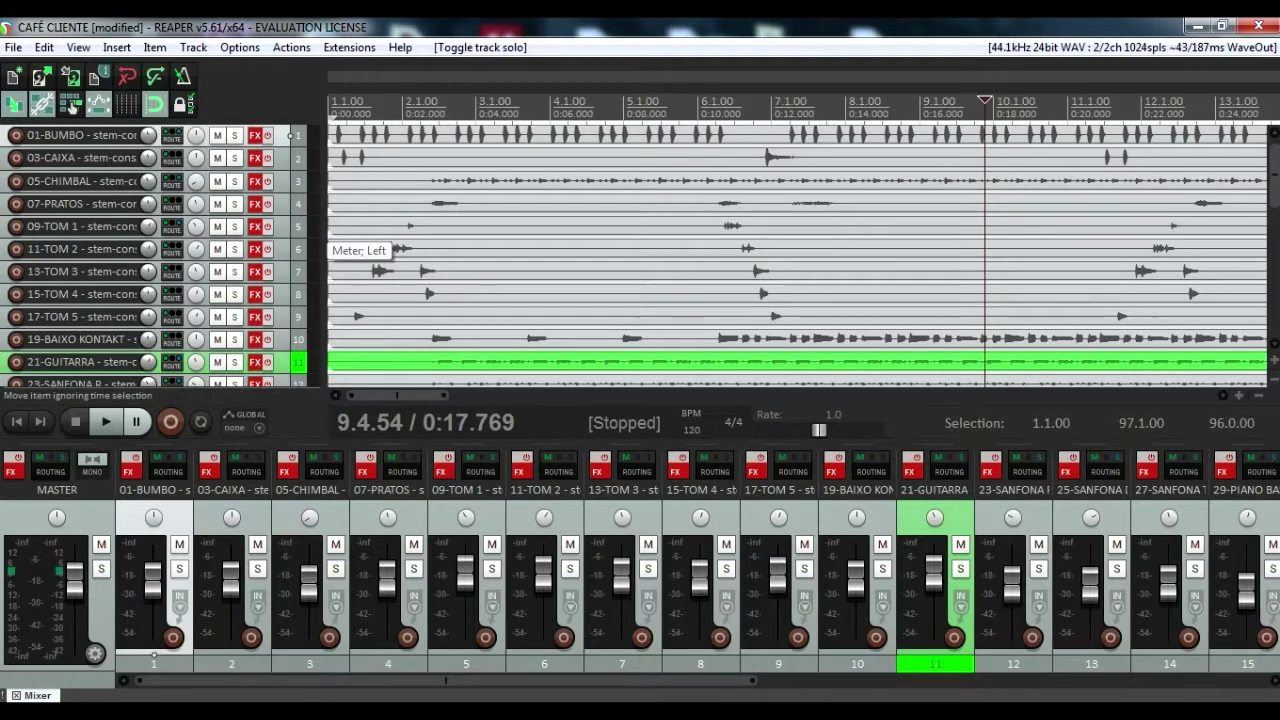
{"action": "scroll", "coordinate": [640, 250], "scroll_direction": "down", "scroll_amount": 10}
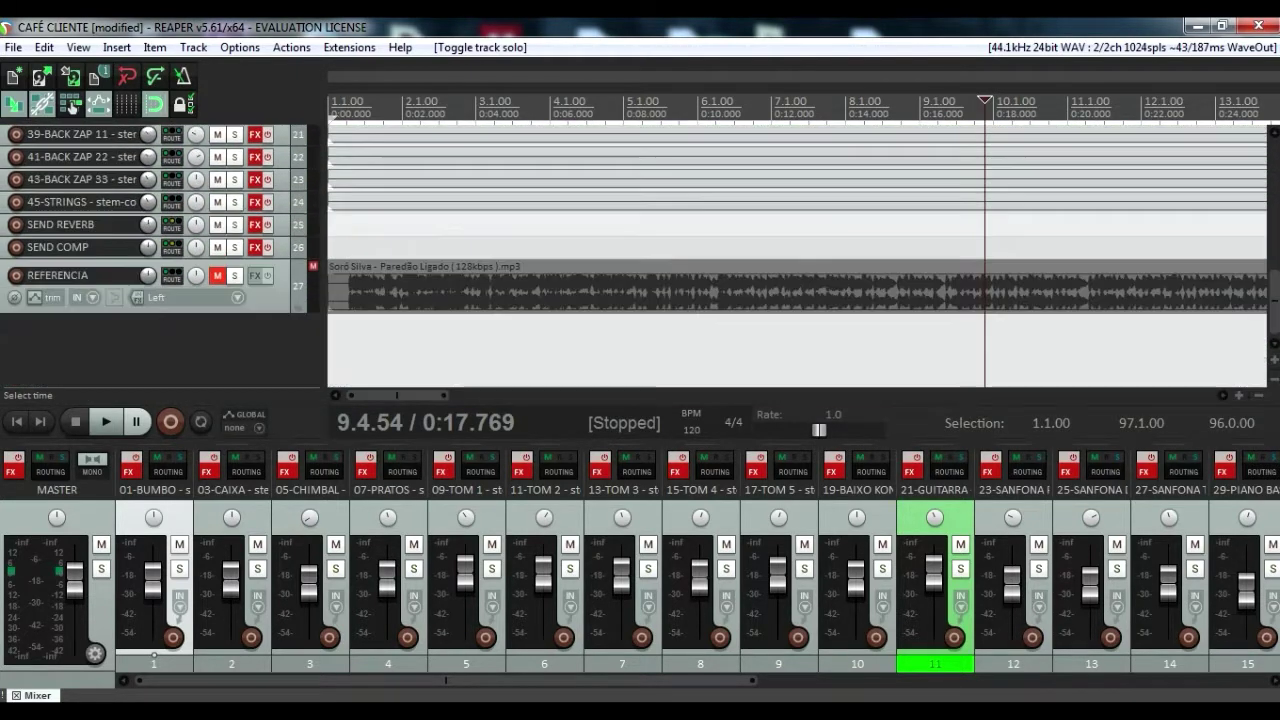
{"action": "scroll", "coordinate": [640, 250], "scroll_direction": "up", "scroll_amount": 10}
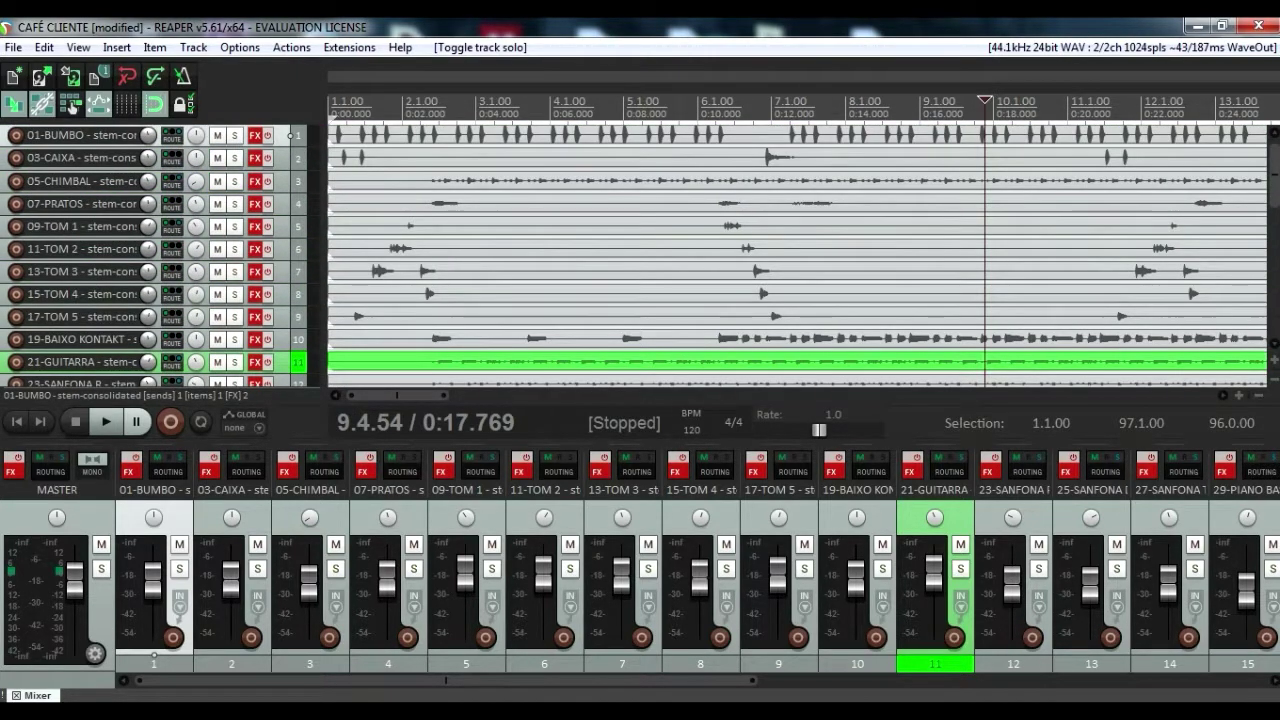
{"action": "scroll", "coordinate": [640, 250], "scroll_direction": "down", "scroll_amount": 7}
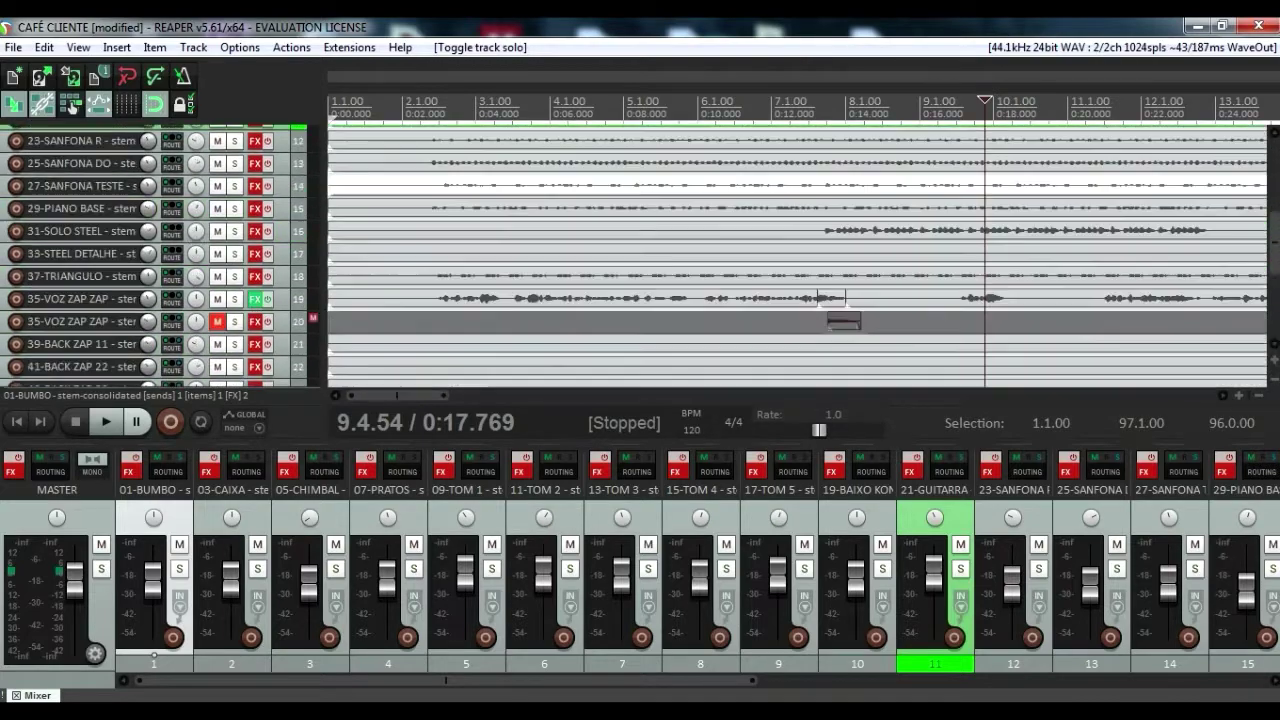
{"action": "scroll", "coordinate": [640, 250], "scroll_direction": "down", "scroll_amount": 3}
{"action": "scroll", "coordinate": [640, 250], "scroll_direction": "up", "scroll_amount": 4}
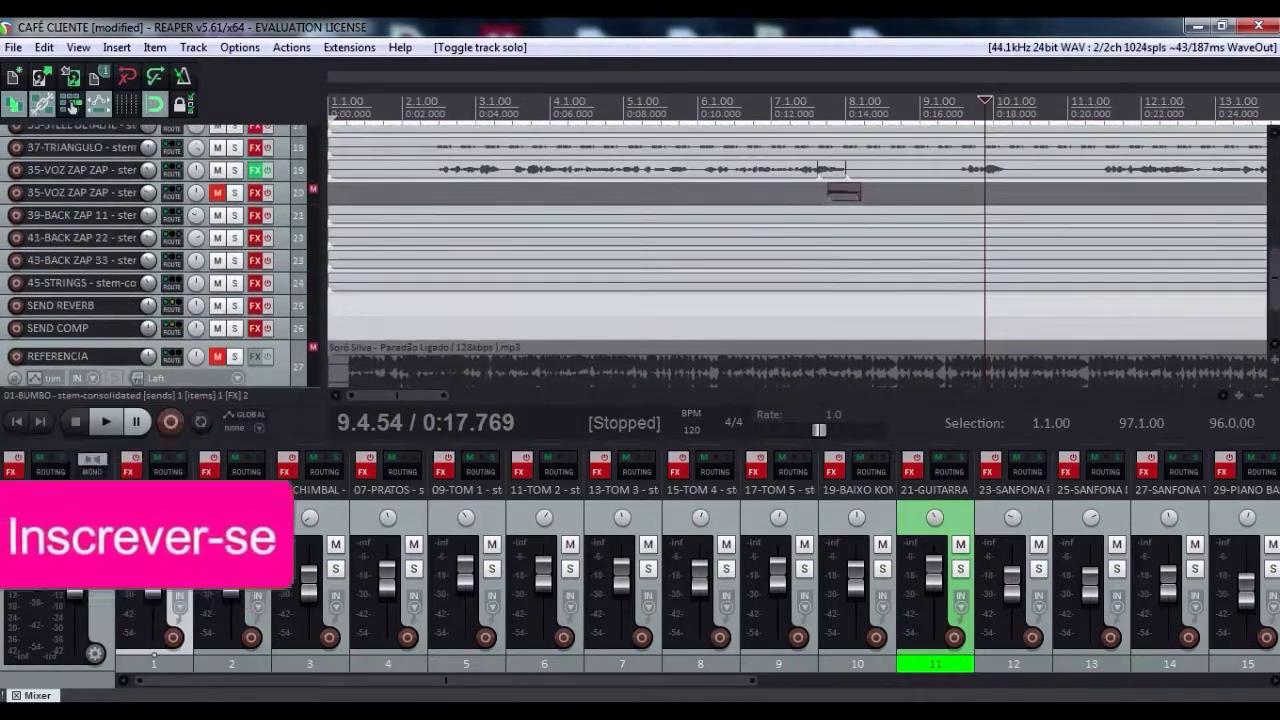
{"action": "scroll", "coordinate": [640, 250], "scroll_direction": "up", "scroll_amount": 1}
{"action": "scroll", "coordinate": [640, 250], "scroll_direction": "down", "scroll_amount": 3}
{"action": "scroll", "coordinate": [640, 250], "scroll_direction": "up", "scroll_amount": 3}
{"action": "scroll", "coordinate": [640, 250], "scroll_direction": "up", "scroll_amount": 8}
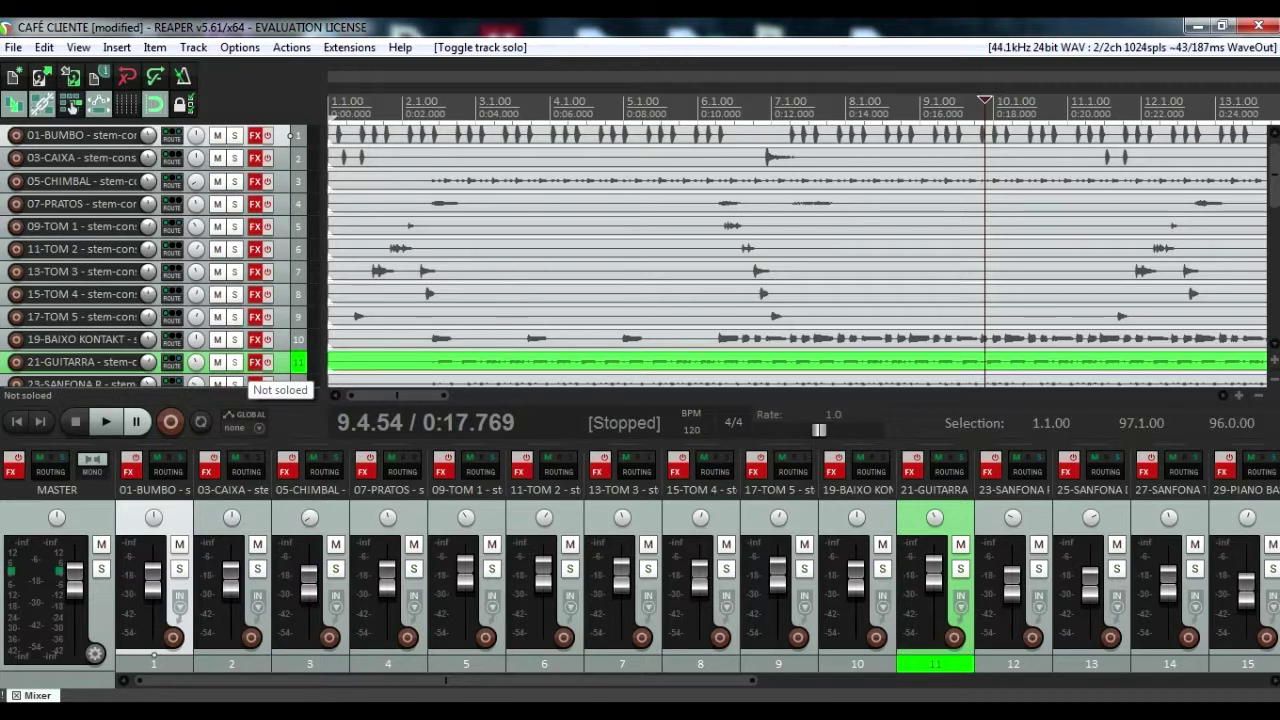
{"action": "scroll", "coordinate": [72, 106], "scroll_direction": "down", "scroll_amount": 5}
{"action": "scroll", "coordinate": [72, 106], "scroll_direction": "down", "scroll_amount": 1}
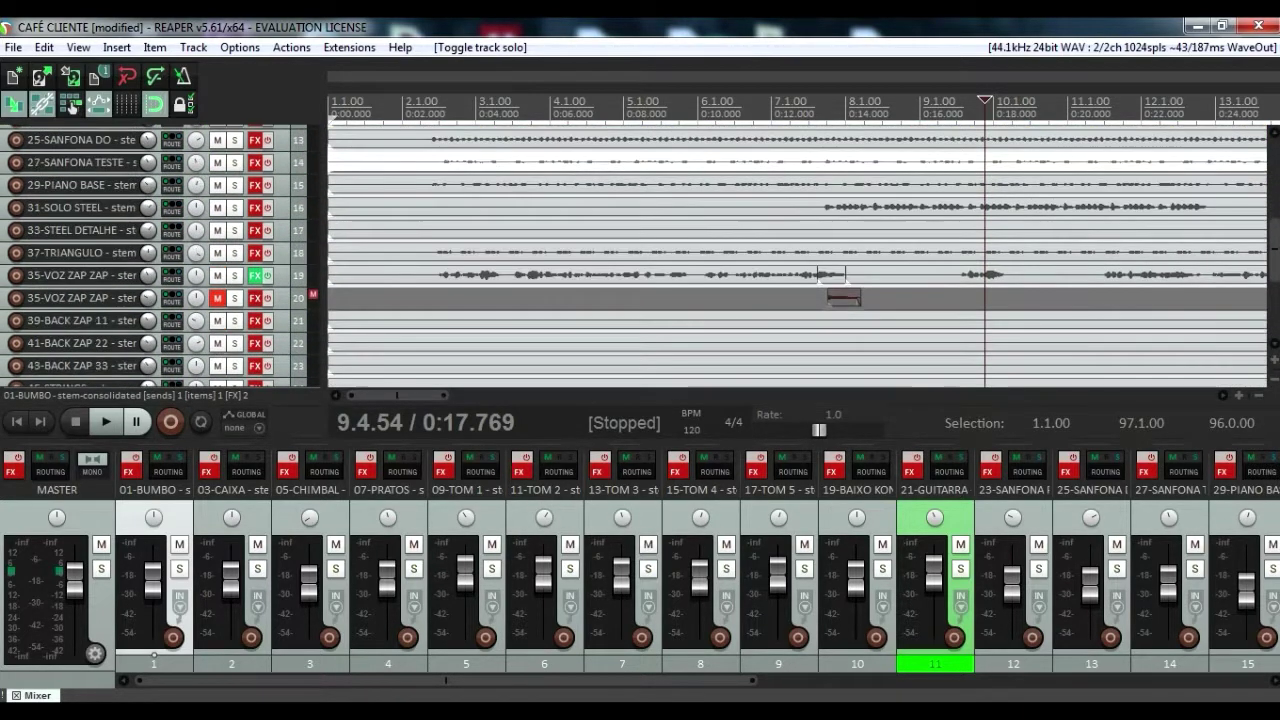
{"action": "scroll", "coordinate": [72, 106], "scroll_direction": "up", "scroll_amount": 2}
{"action": "scroll", "coordinate": [72, 106], "scroll_direction": "up", "scroll_amount": 4}
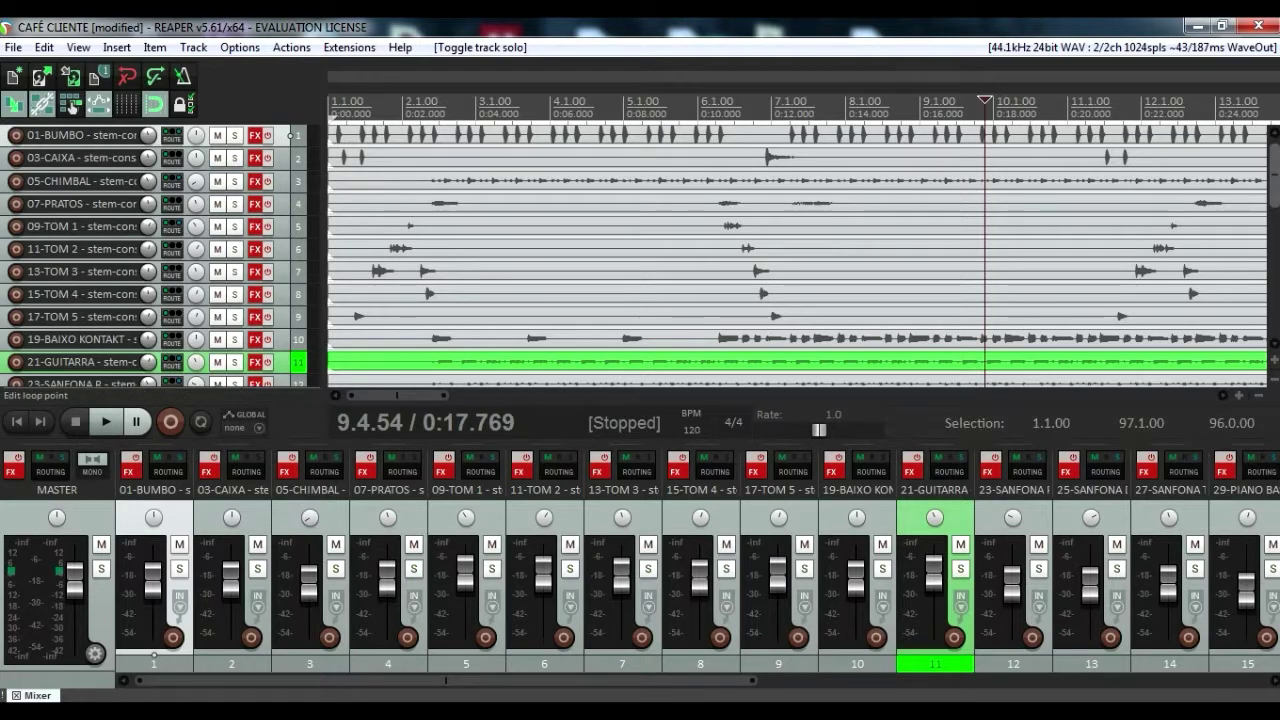
{"action": "scroll", "coordinate": [72, 134], "scroll_direction": "down", "scroll_amount": 3}
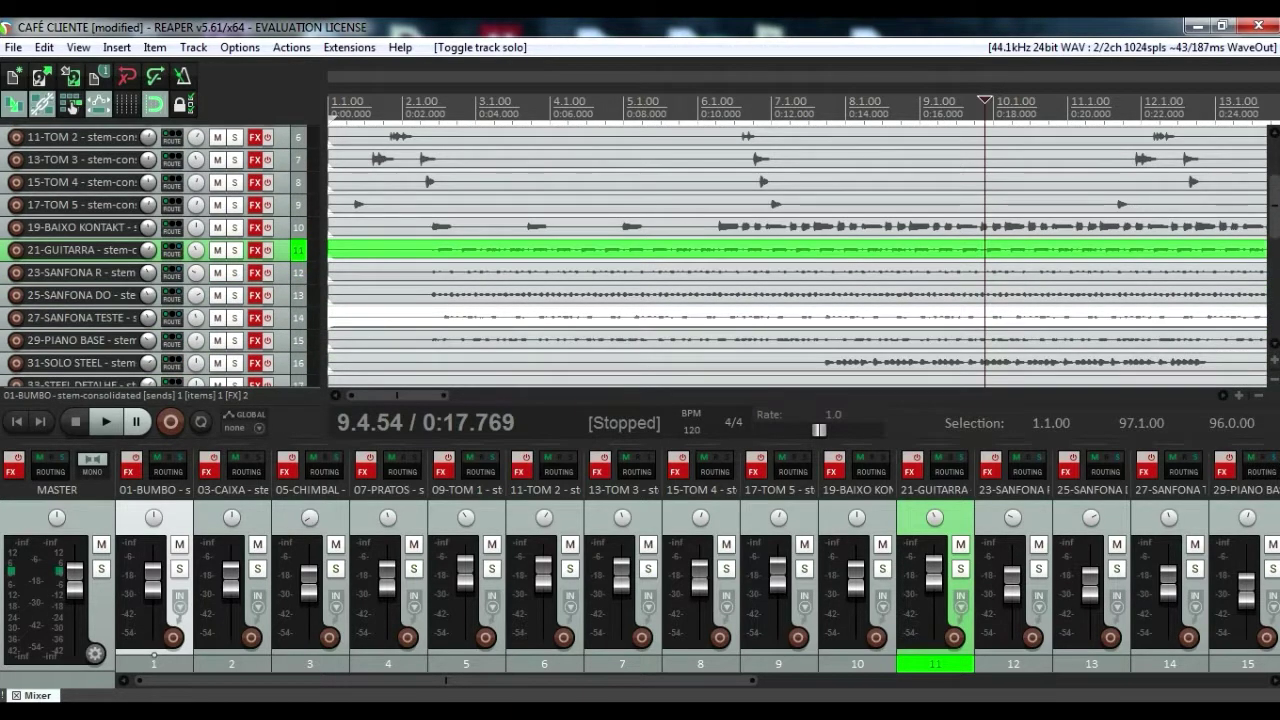
{"action": "scroll", "coordinate": [72, 106], "scroll_direction": "down", "scroll_amount": 3}
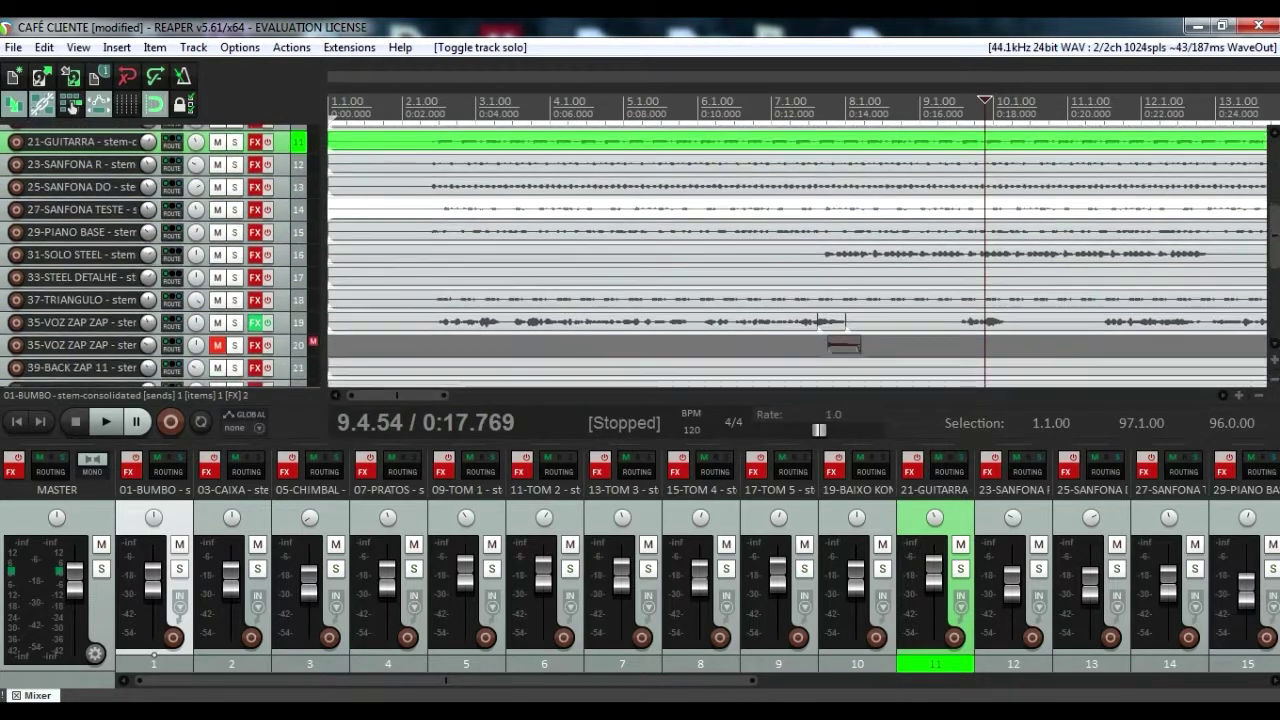
{"action": "scroll", "coordinate": [72, 106], "scroll_direction": "down", "scroll_amount": 2}
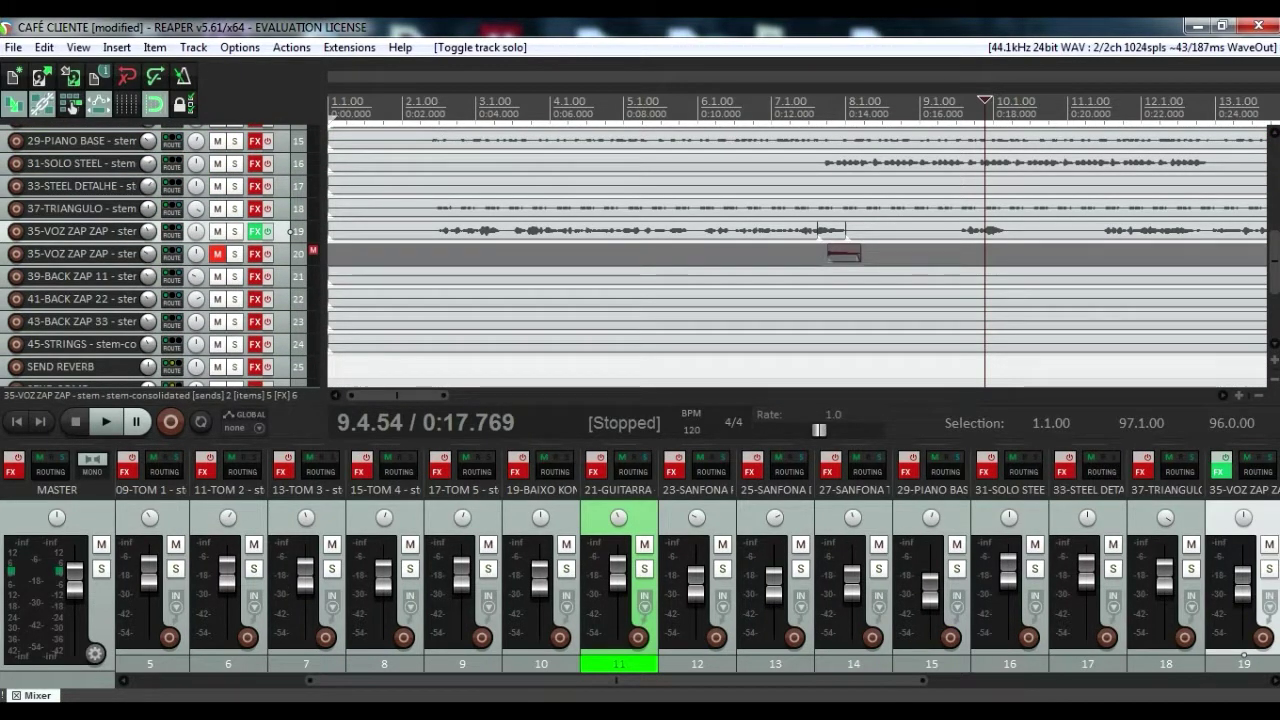
Enlarge the 35-VOZ ZAP ZAP track (track 19) vertically and return it to its minimum height
{"action": "left_click_drag", "start_coordinate": [150, 242], "coordinate": [150, 291]}
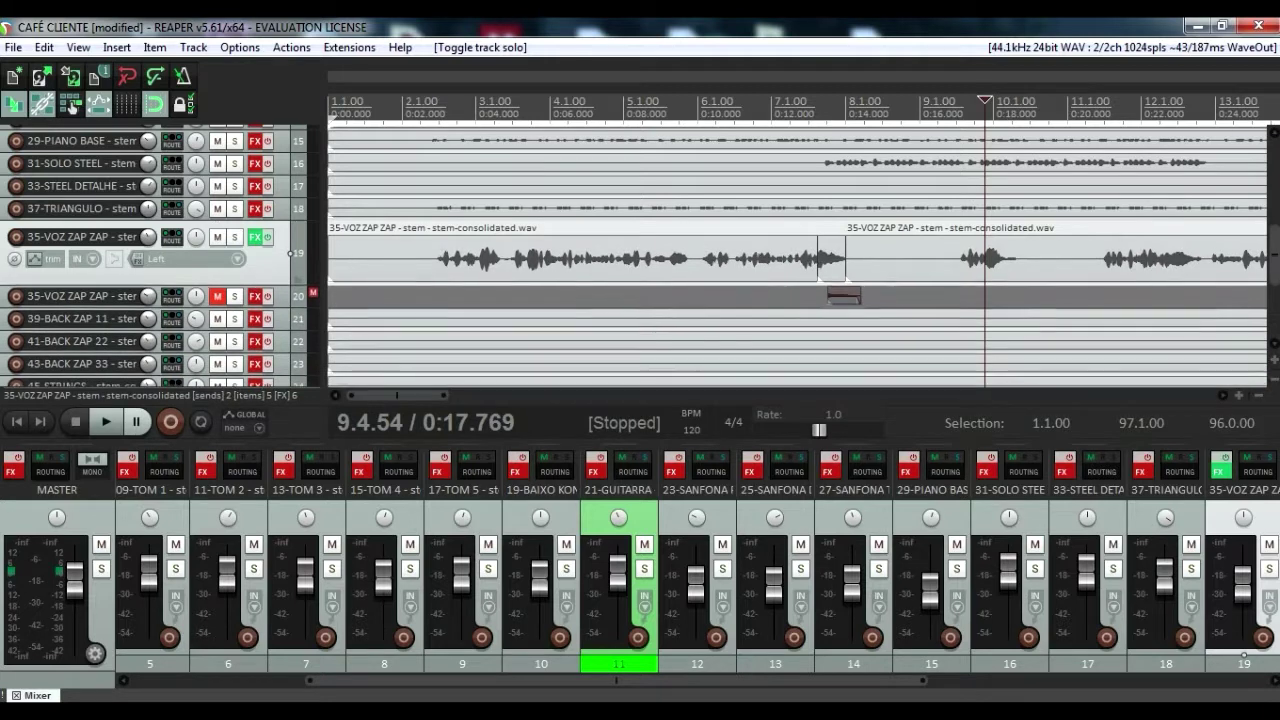
{"action": "key", "text": "alt+Down"}
{"action": "left_click_drag", "start_coordinate": [150, 298], "coordinate": [150, 297]}
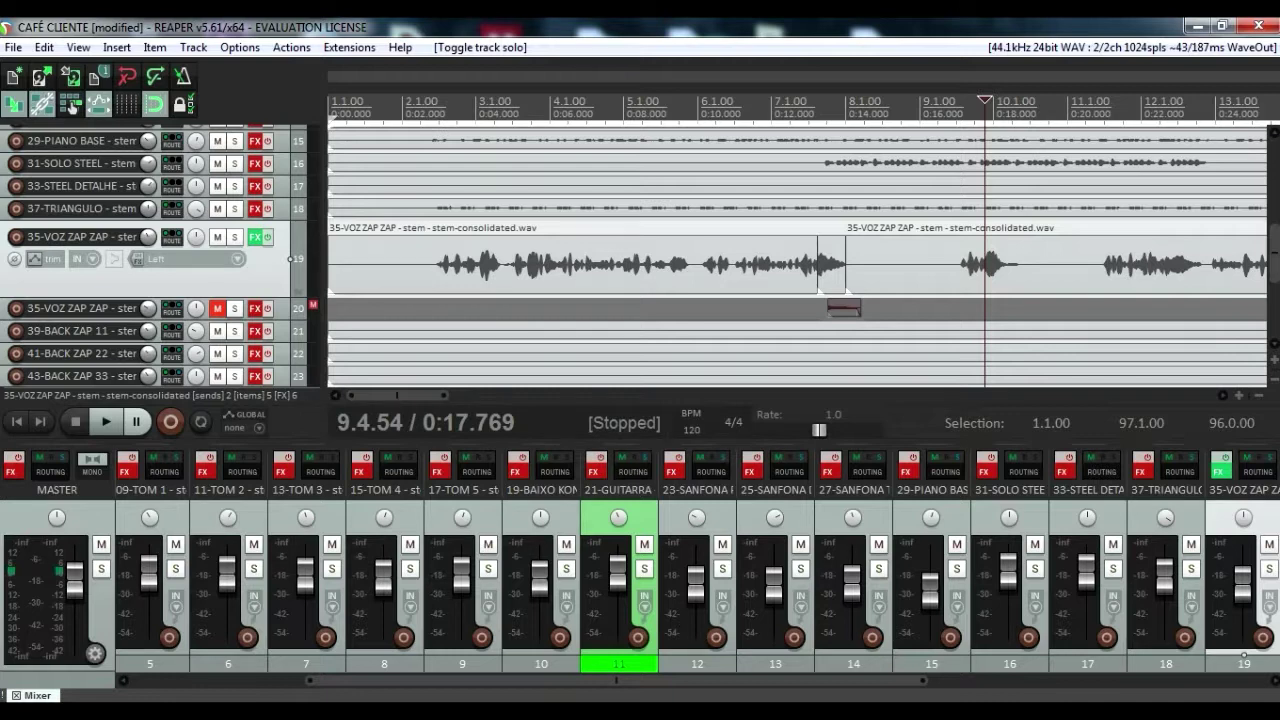
{"action": "left_click_drag", "start_coordinate": [150, 297], "coordinate": [150, 242]}
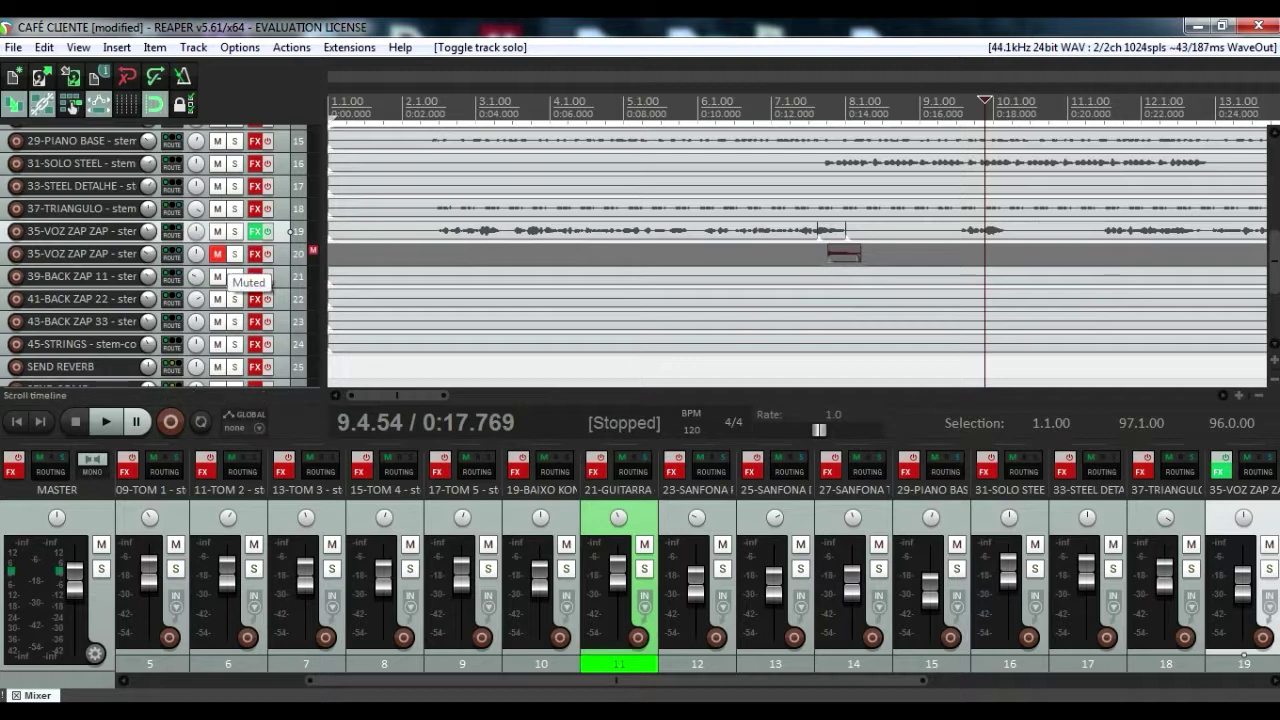
Set the 01-BUMBO track to a custom pure blue colour (red 0, green 0, blue 255)
{"action": "left_click_drag", "start_coordinate": [1274, 262], "coordinate": [1274, 174]}
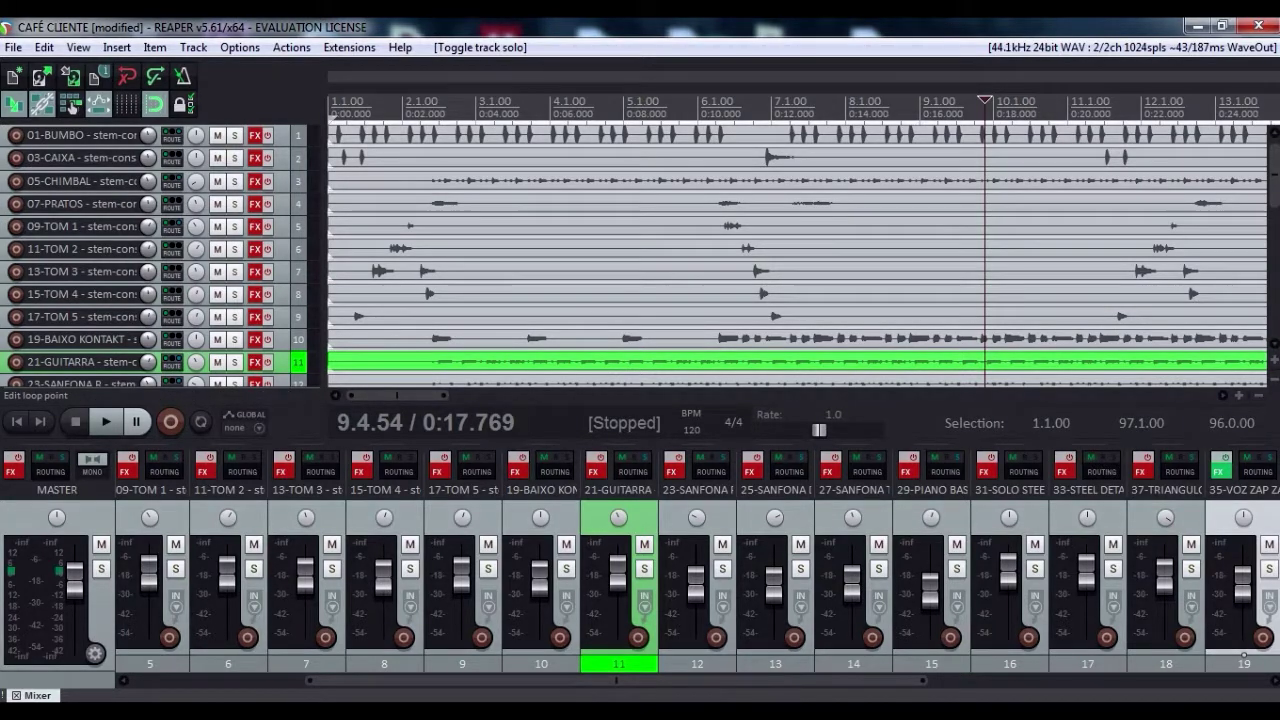
{"action": "left_click", "coordinate": [80, 135]}
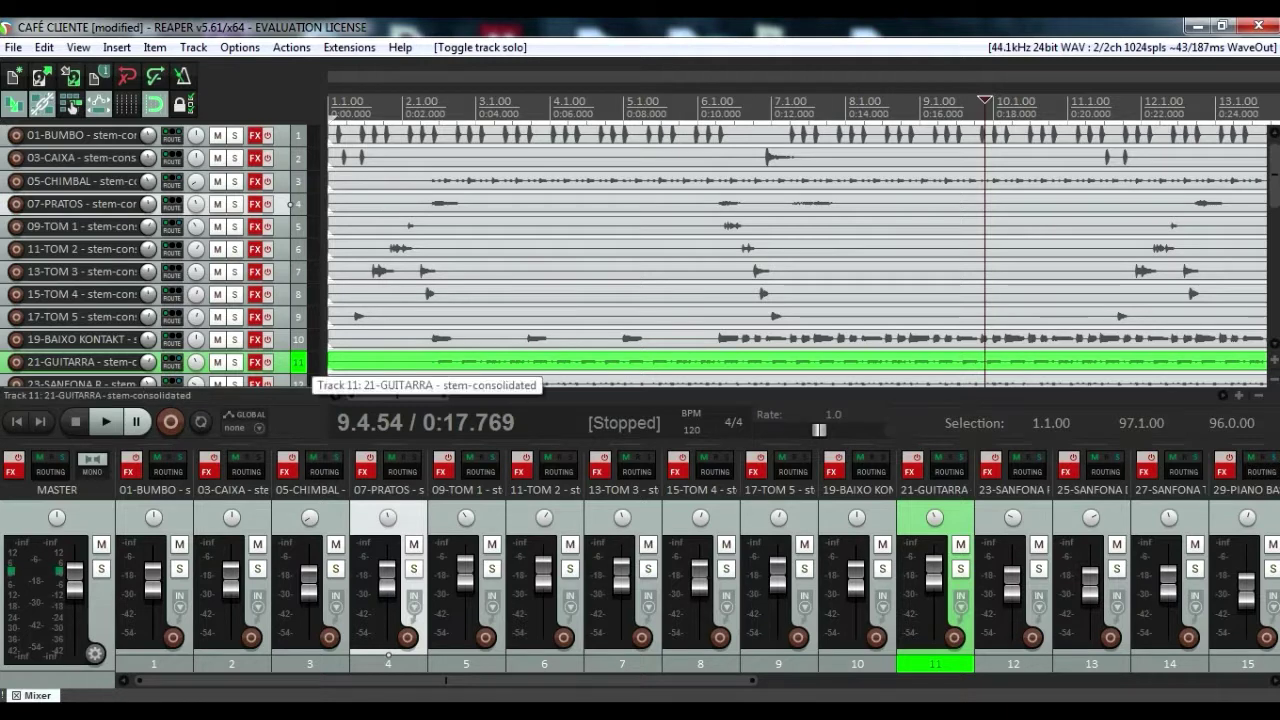
{"action": "right_click", "coordinate": [290, 135]}
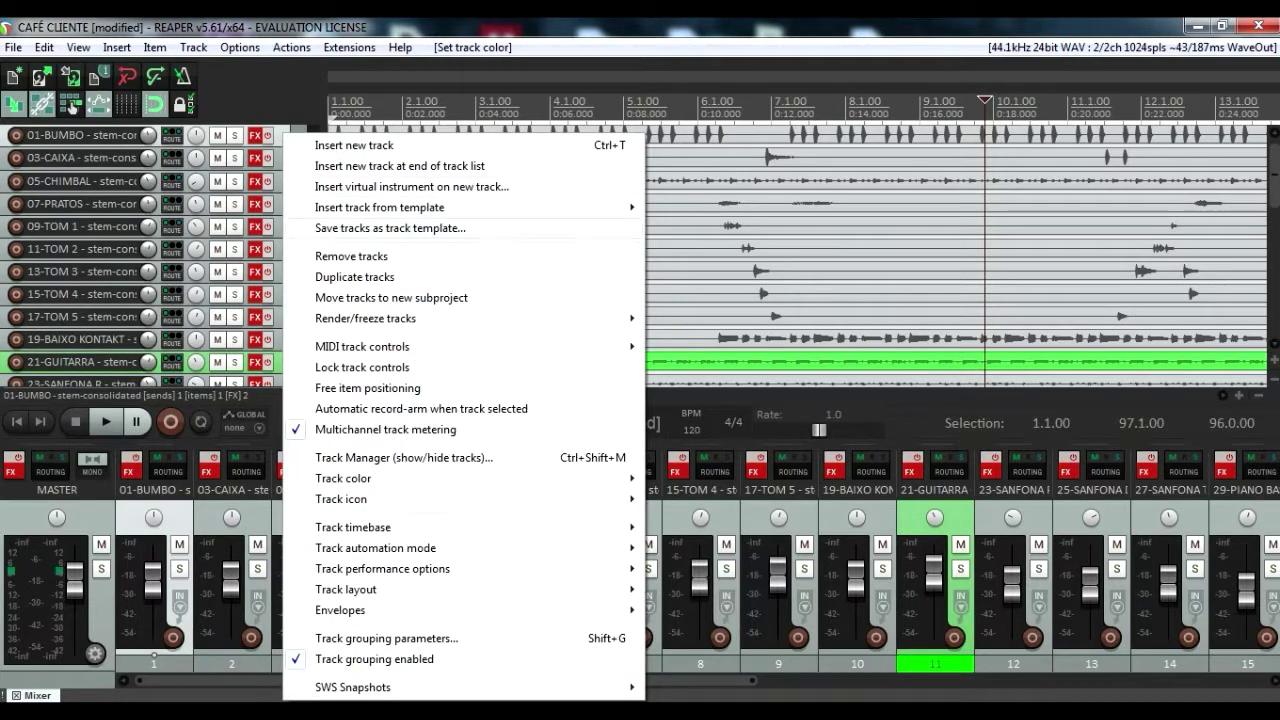
{"action": "mouse_move", "coordinate": [343, 478]}
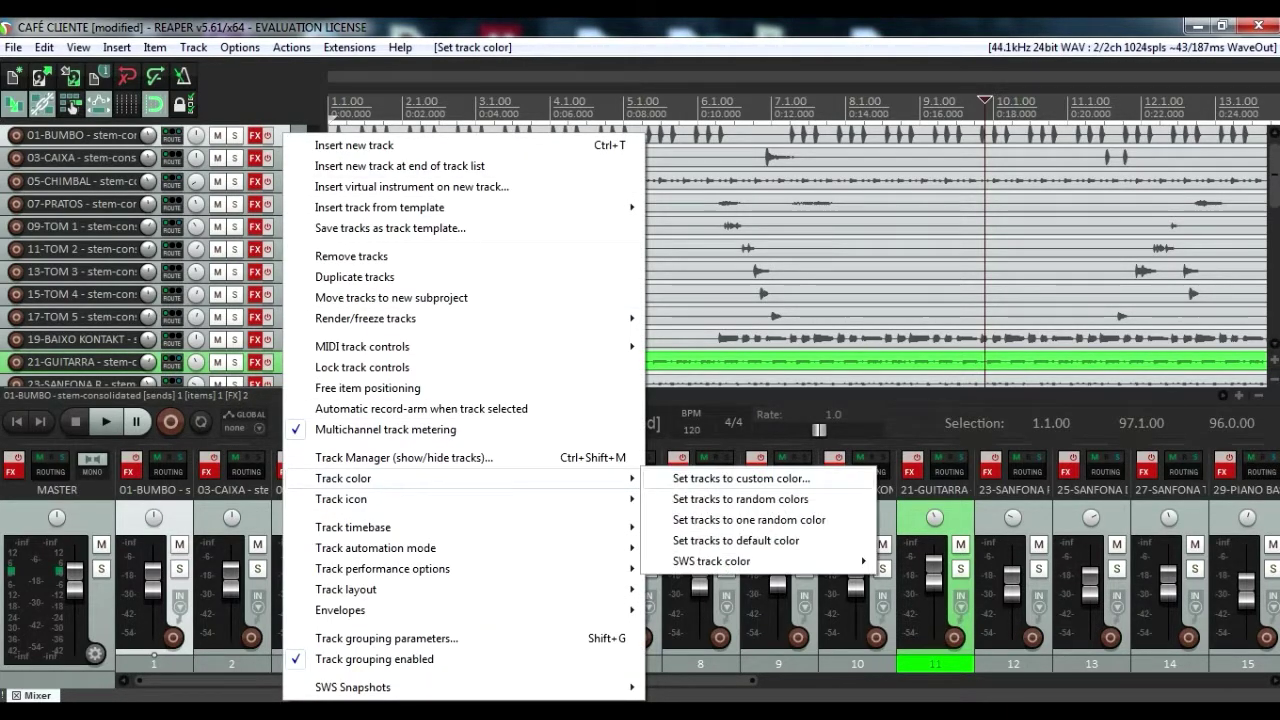
{"action": "left_click", "coordinate": [741, 478]}
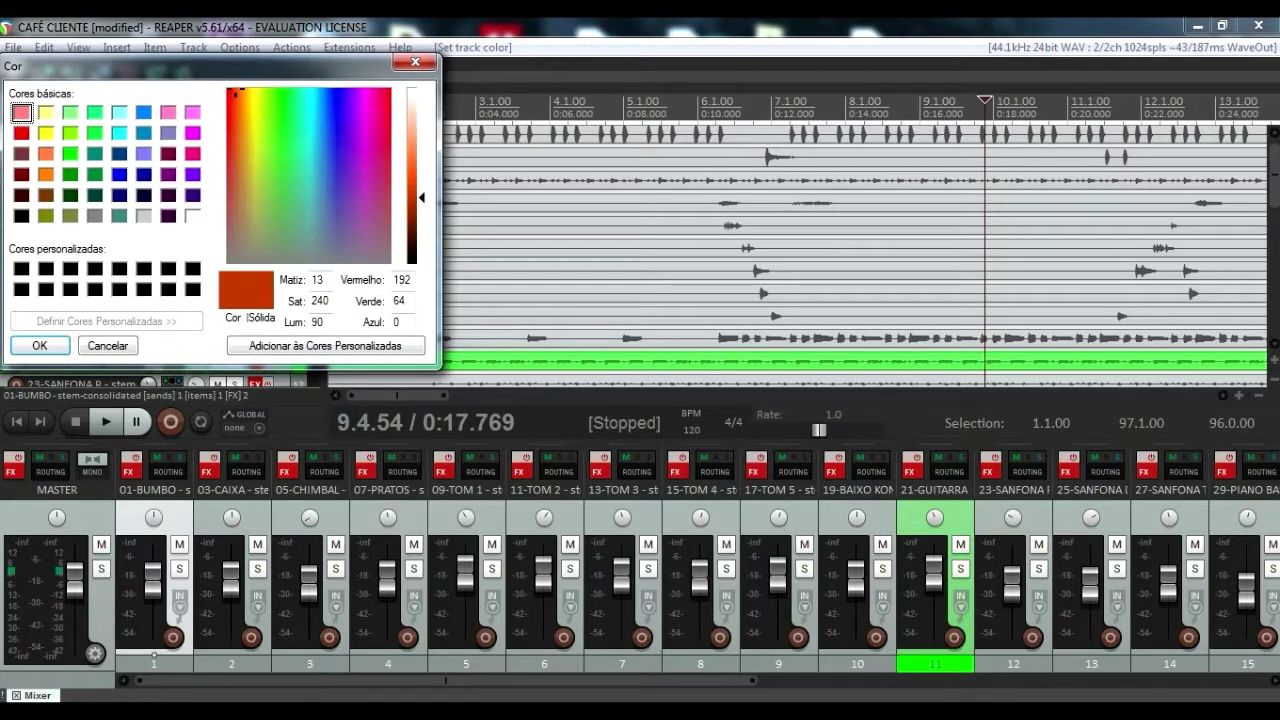
{"action": "left_click", "coordinate": [120, 175]}
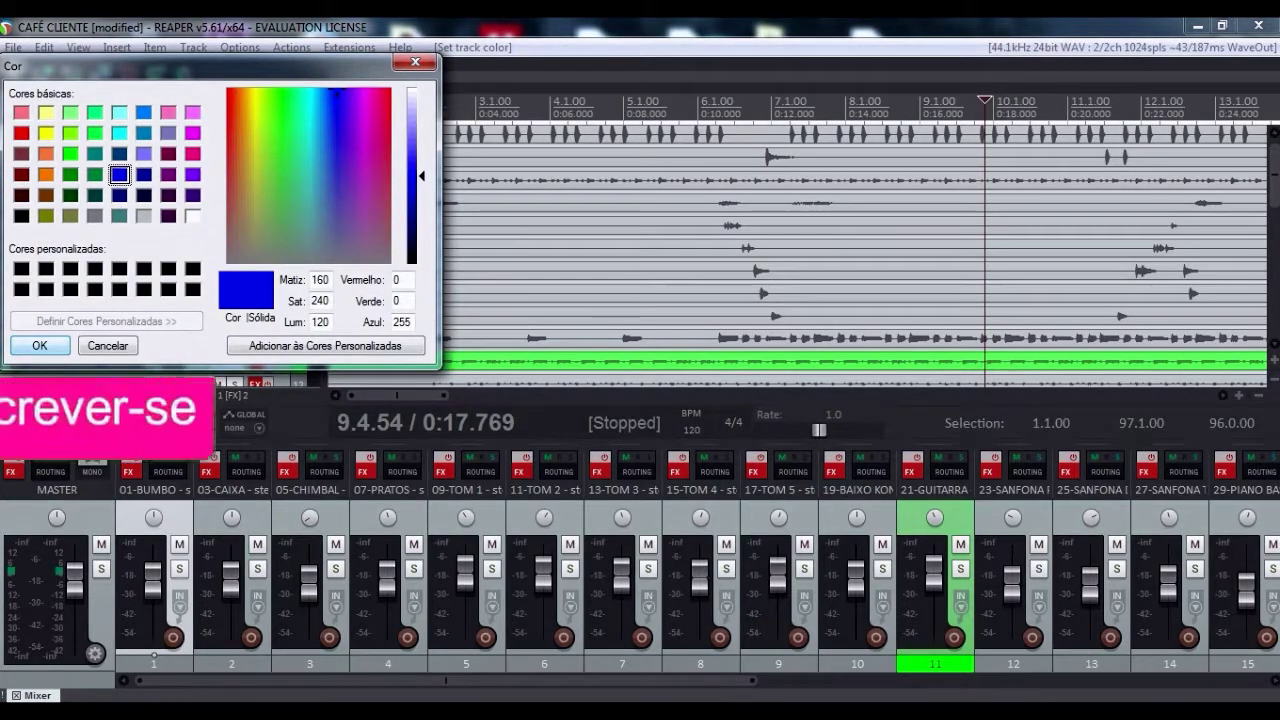
{"action": "left_click", "coordinate": [40, 345]}
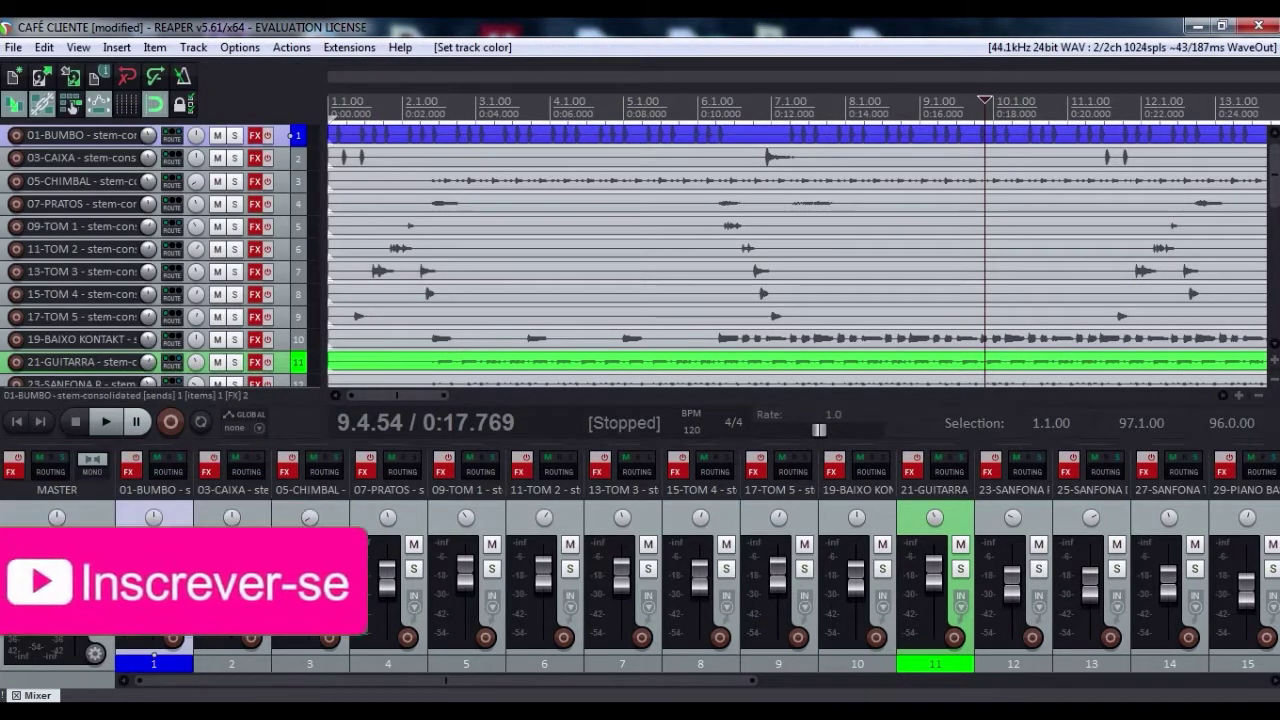
Assign the drums image from the track_icons folder as the 01-BUMBO track's icon and make the track slightly taller
{"action": "right_click", "coordinate": [288, 135]}
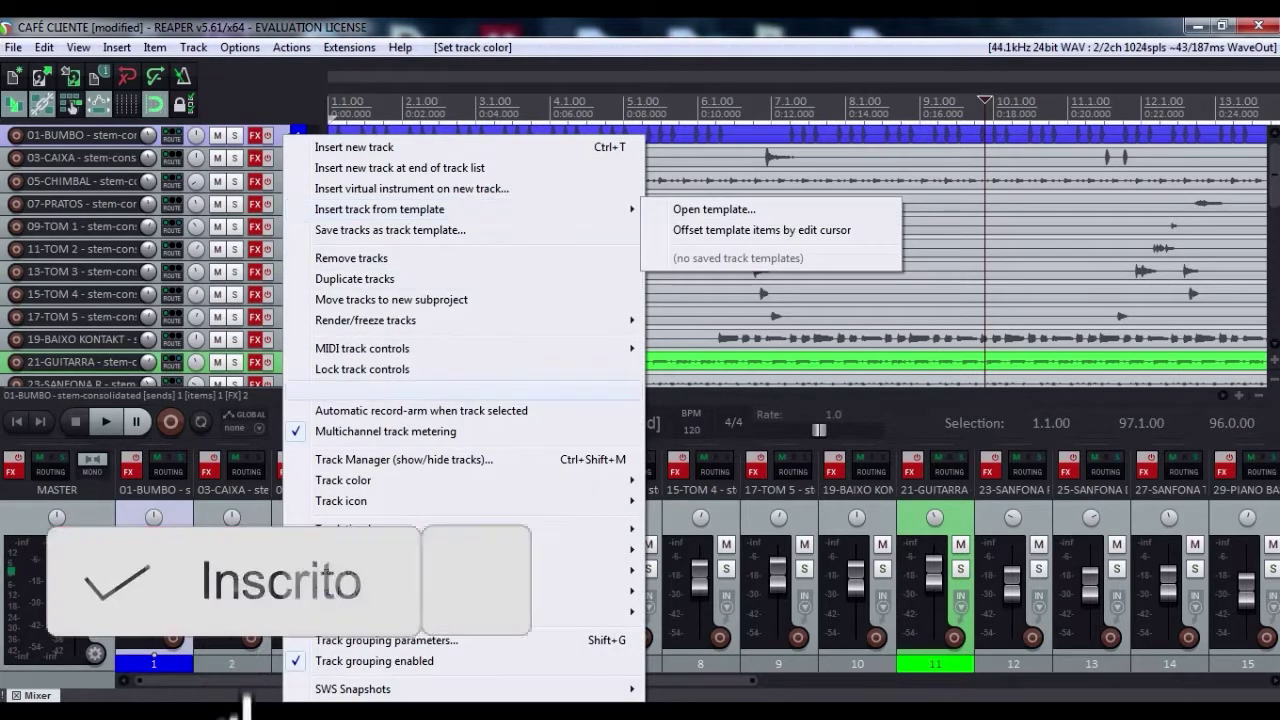
{"action": "mouse_move", "coordinate": [341, 501]}
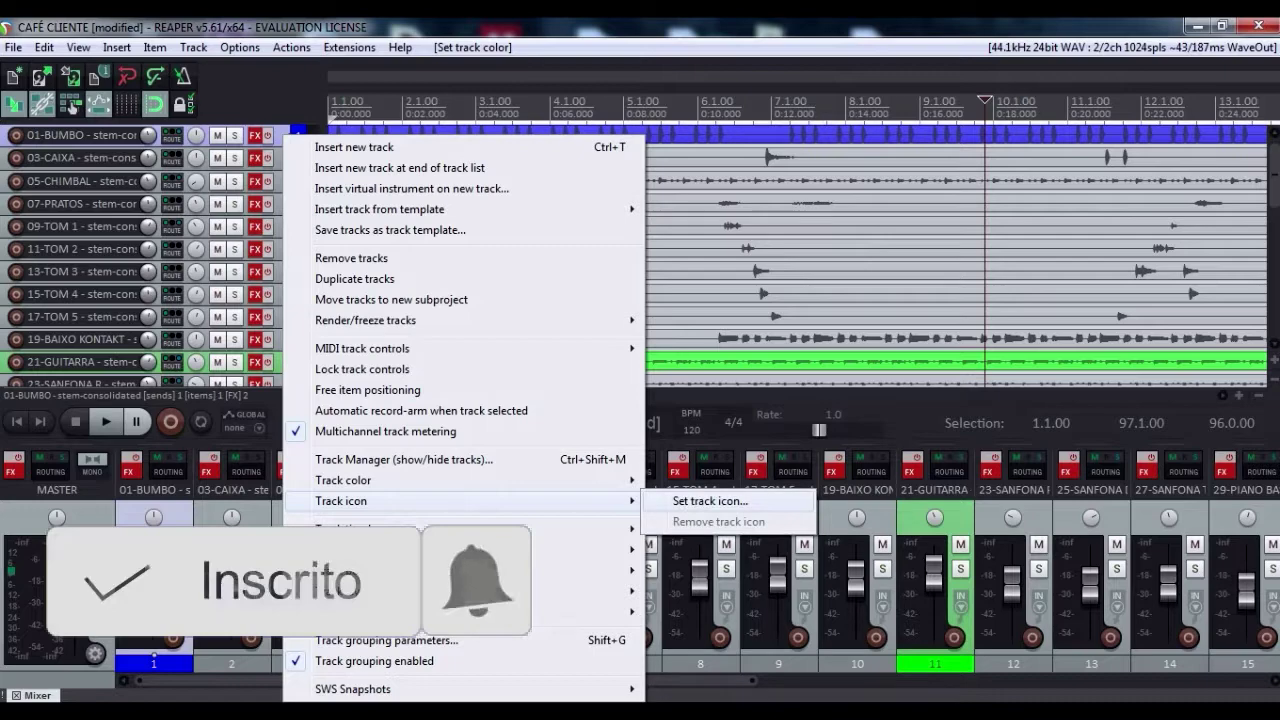
{"action": "left_click", "coordinate": [710, 501]}
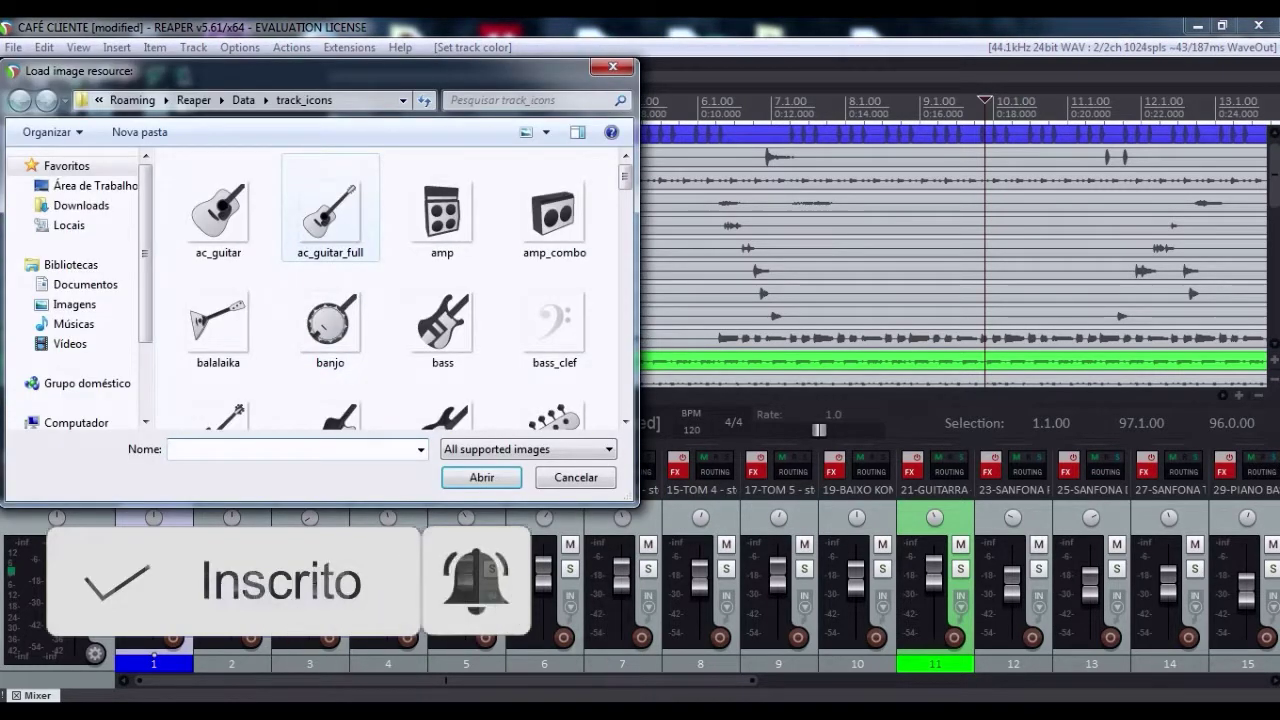
{"action": "scroll", "coordinate": [390, 290], "scroll_direction": "down", "scroll_amount": 10}
{"action": "scroll", "coordinate": [435, 172], "scroll_direction": "up", "scroll_amount": 7}
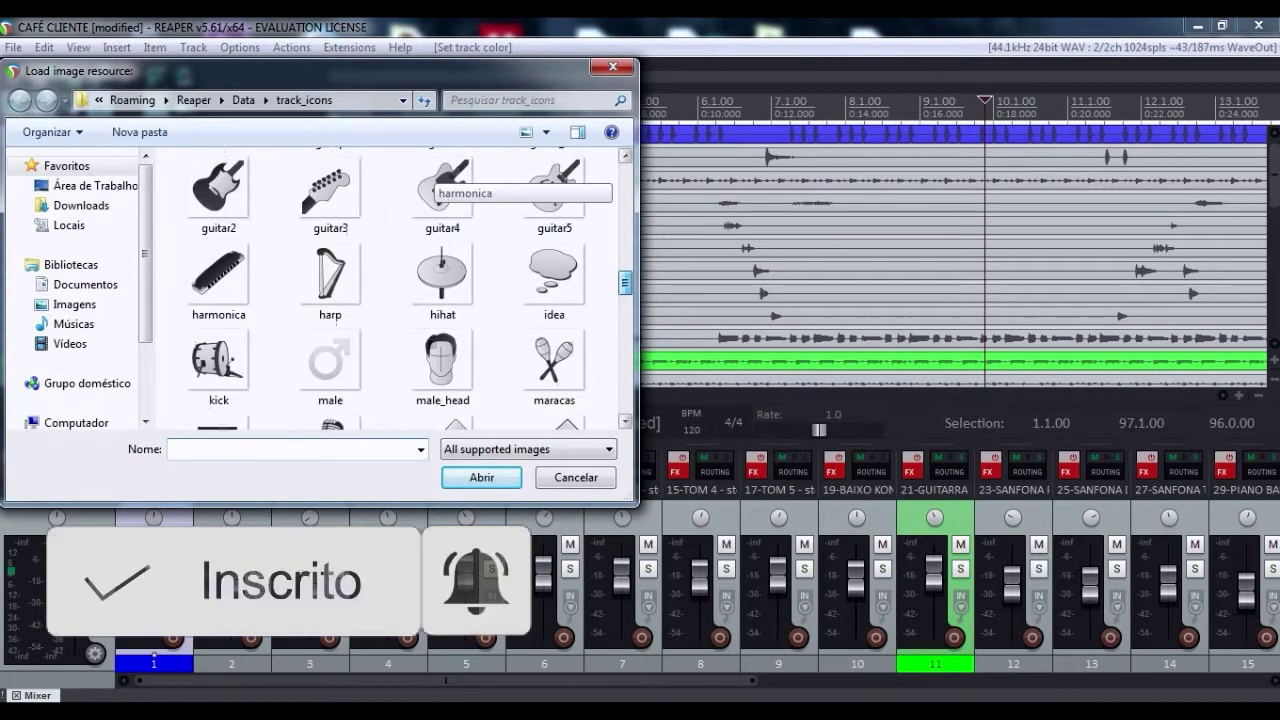
{"action": "scroll", "coordinate": [435, 180], "scroll_direction": "up", "scroll_amount": 3}
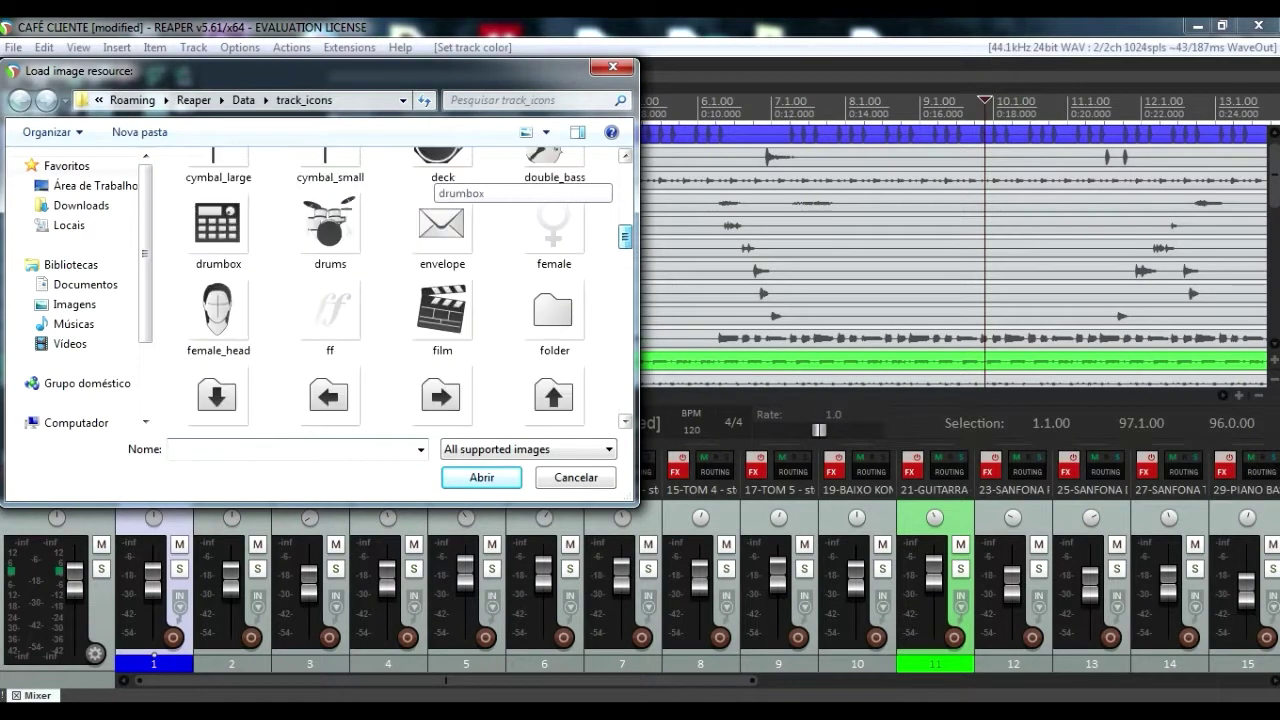
{"action": "scroll", "coordinate": [435, 180], "scroll_direction": "up", "scroll_amount": 1}
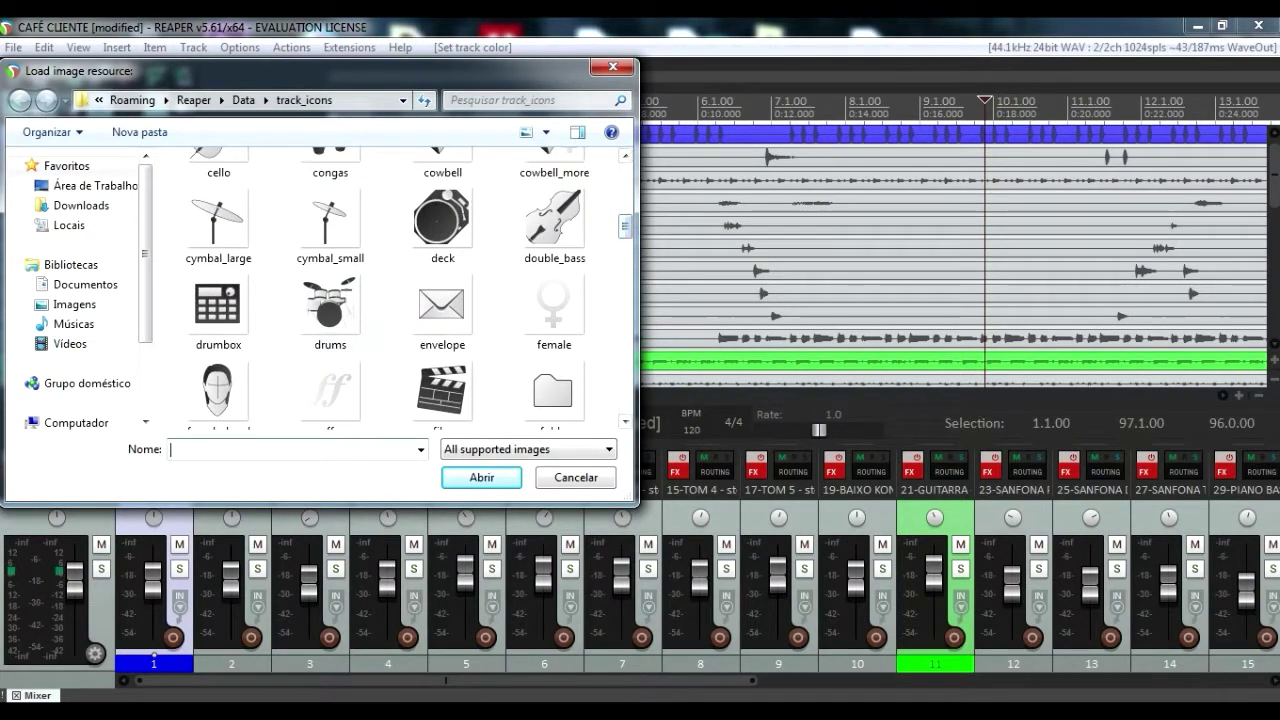
{"action": "left_click", "coordinate": [330, 305]}
{"action": "key", "text": "Return"}
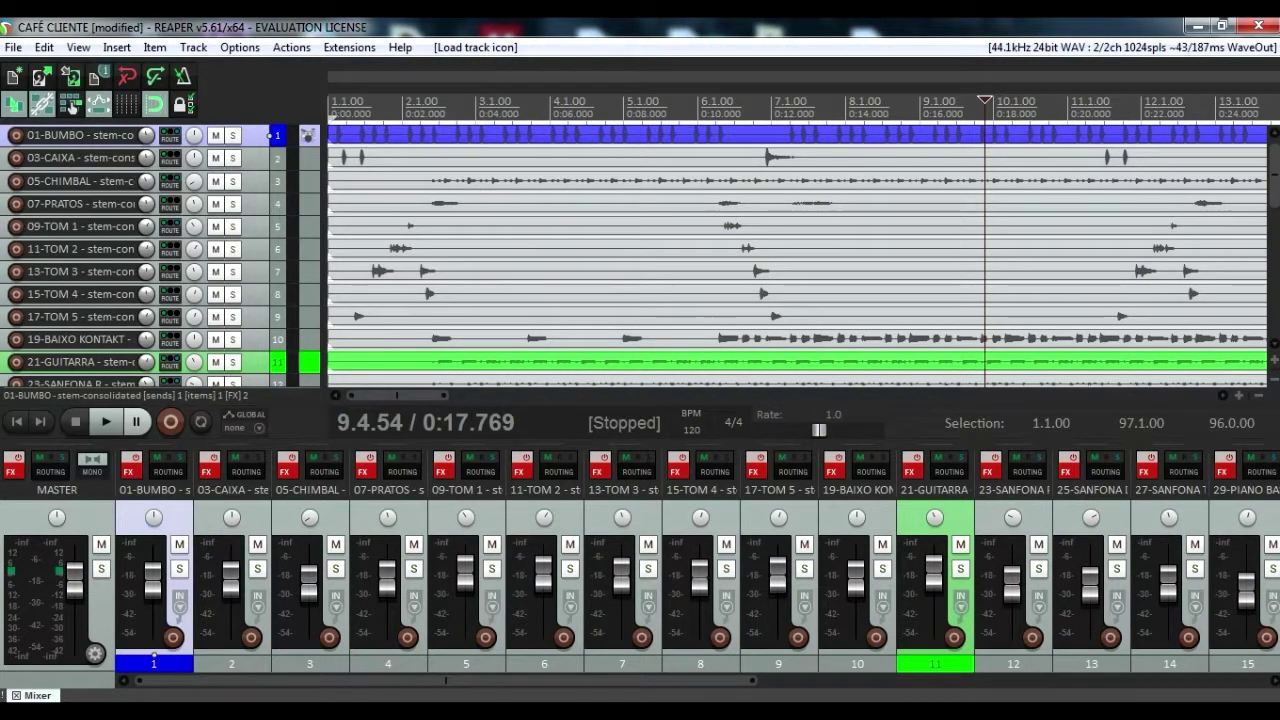
{"action": "mouse_move", "coordinate": [150, 146]}
{"action": "left_mouse_down"}
{"action": "mouse_move", "coordinate": [150, 234]}
{"action": "mouse_move", "coordinate": [150, 158]}
{"action": "left_mouse_up"}
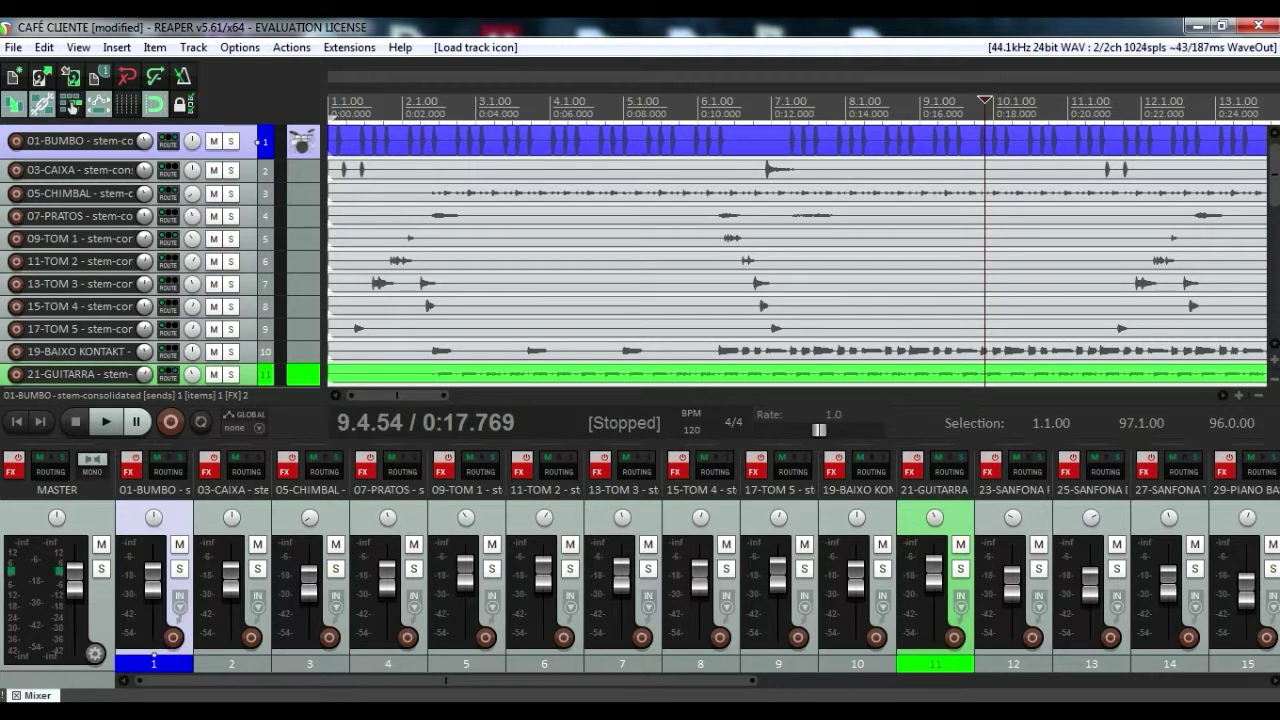
Set the 03-CAIXA track to a custom orange colour (red 255, green 128, blue 64)
{"action": "left_click", "coordinate": [258, 170]}
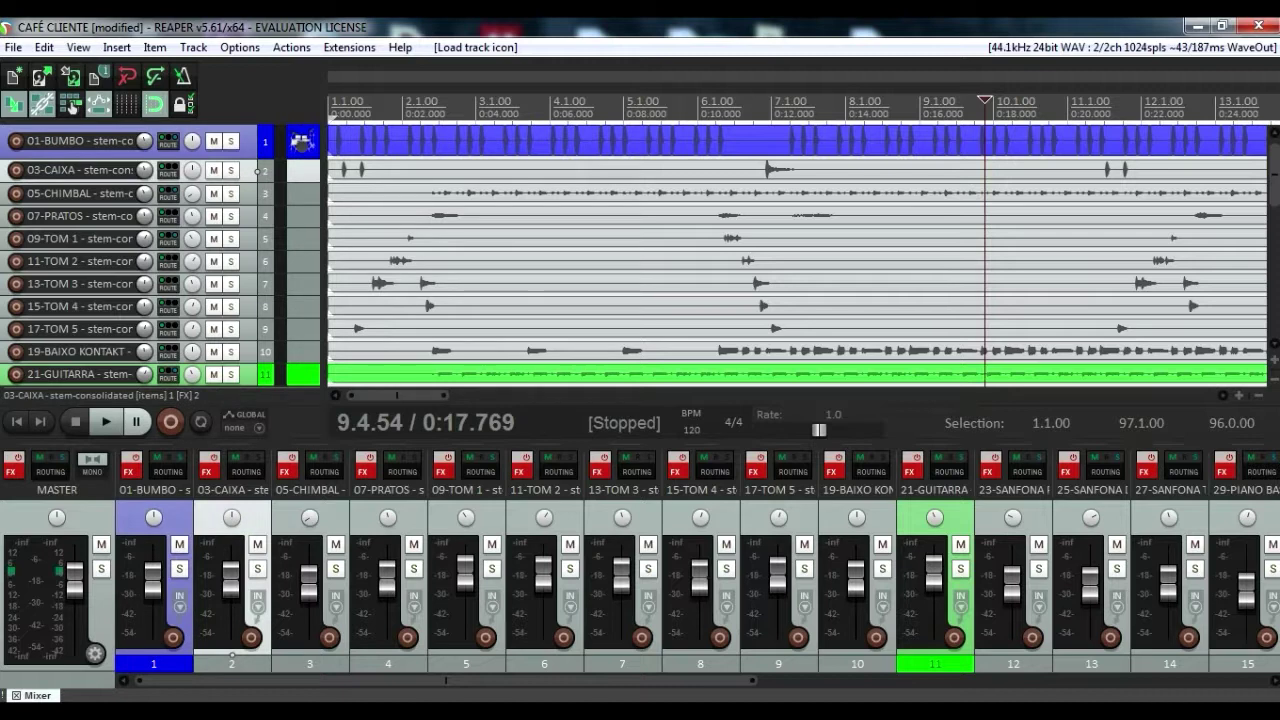
{"action": "right_click", "coordinate": [297, 134]}
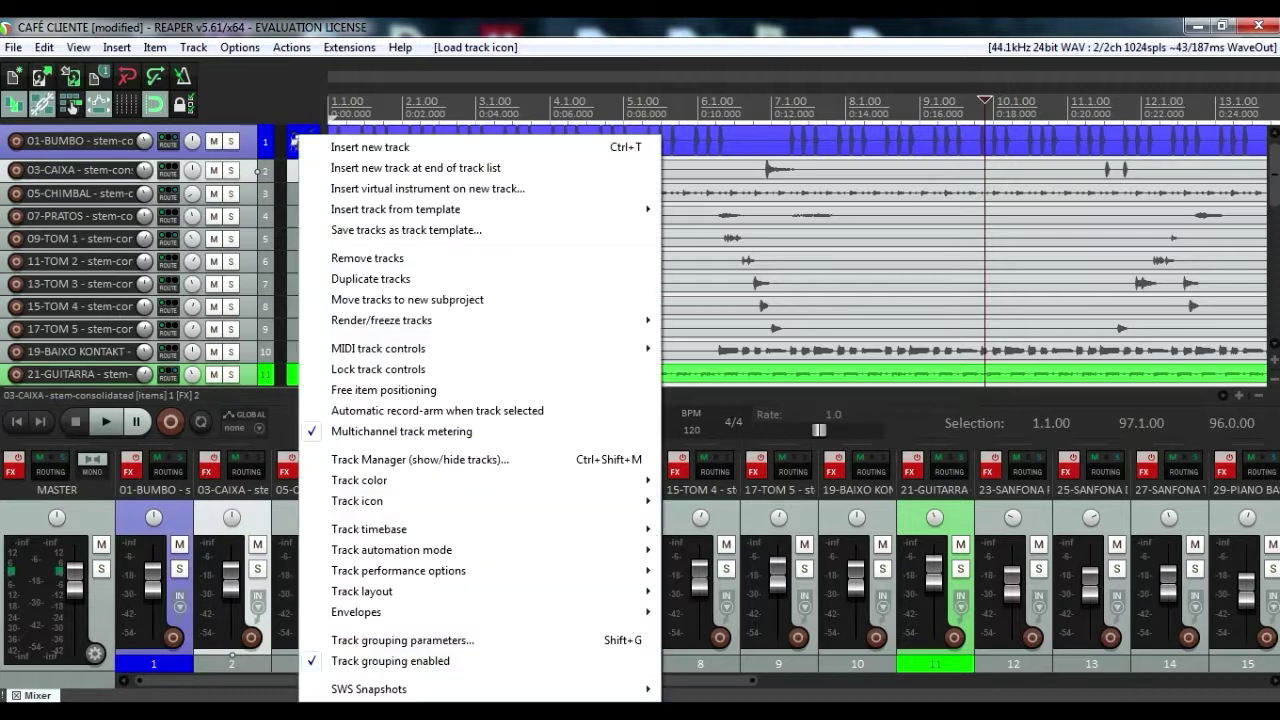
{"action": "mouse_move", "coordinate": [390, 480]}
{"action": "left_click", "coordinate": [743, 480]}
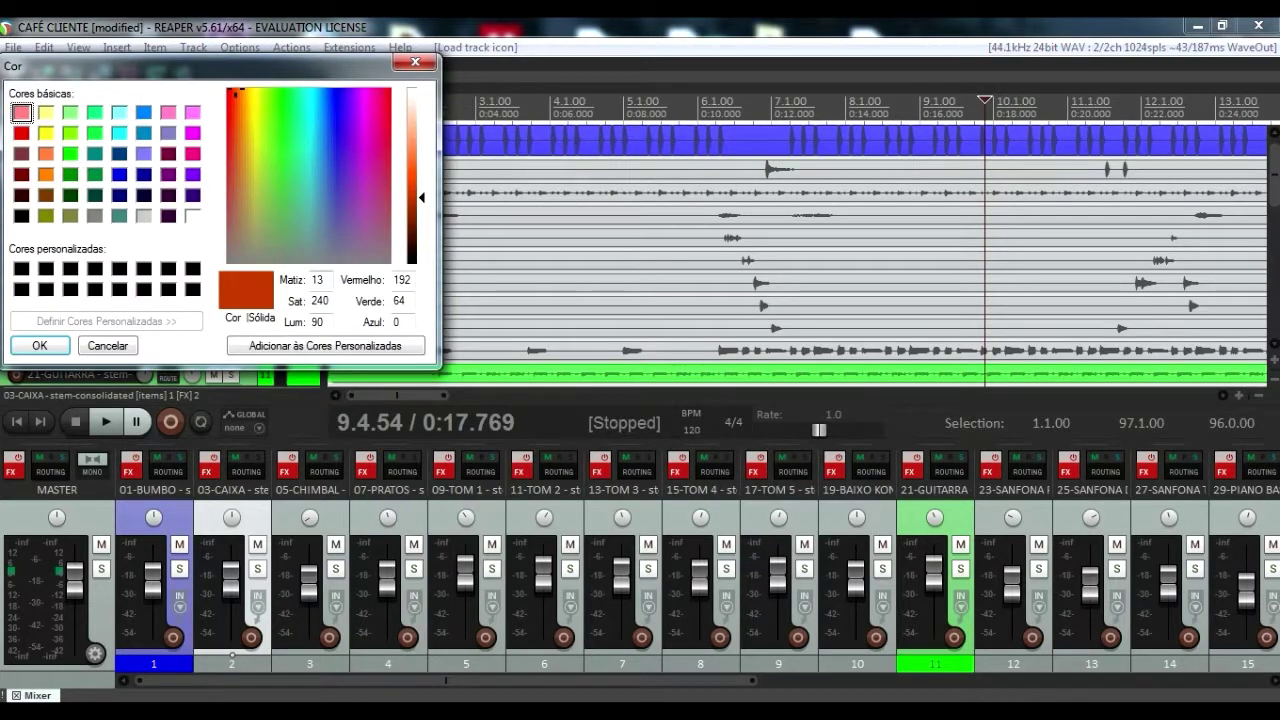
{"action": "left_click", "coordinate": [45, 153]}
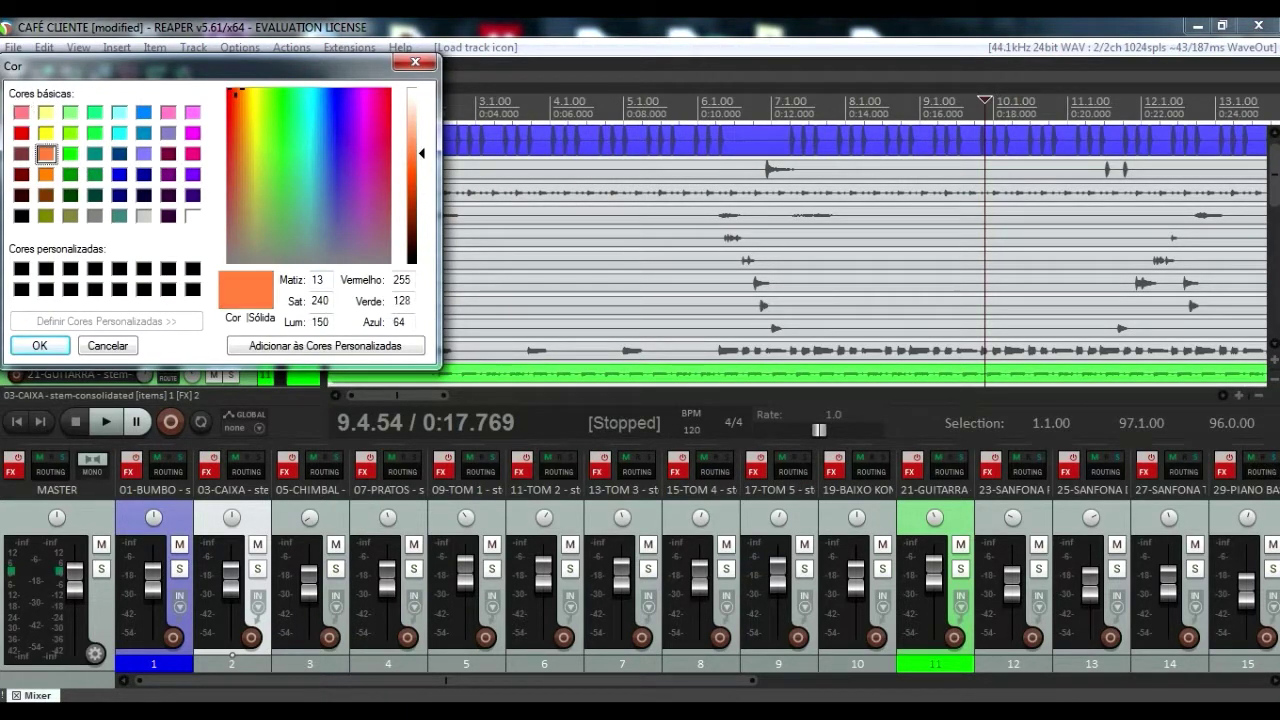
{"action": "left_click", "coordinate": [39, 345]}
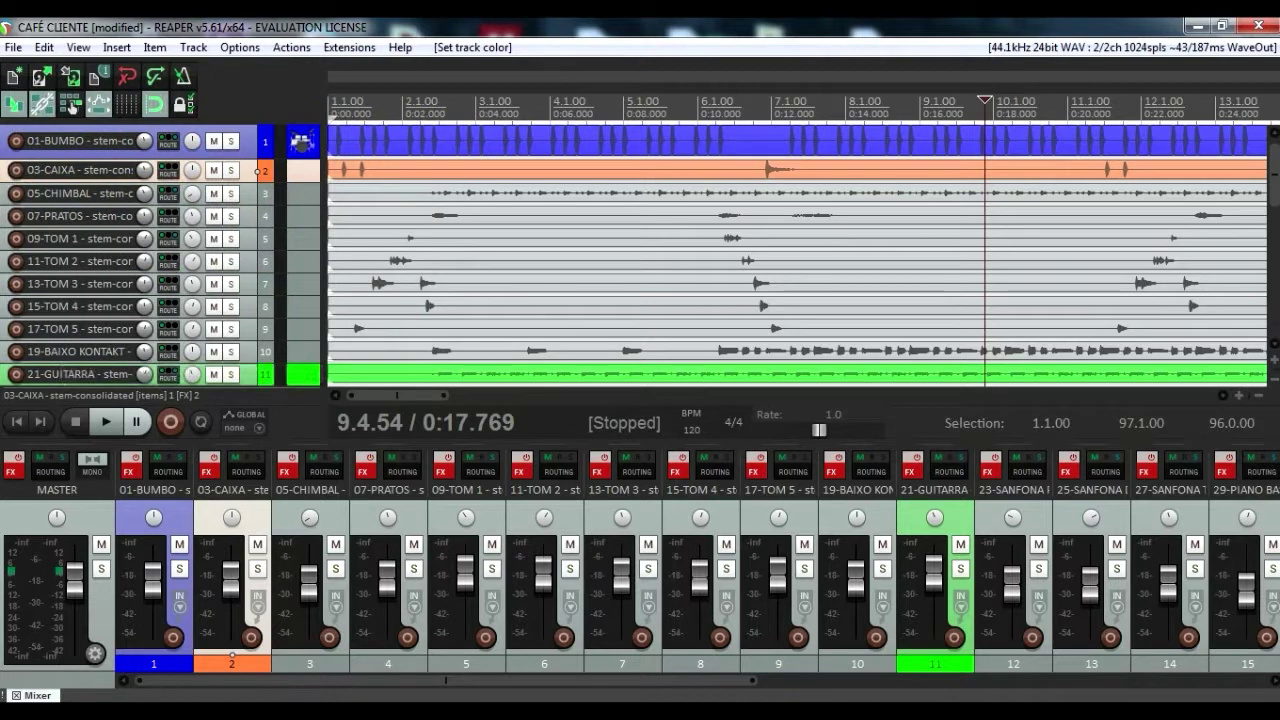
Bring up the track commands for the 03-CAIXA track
{"action": "right_click", "coordinate": [296, 138]}
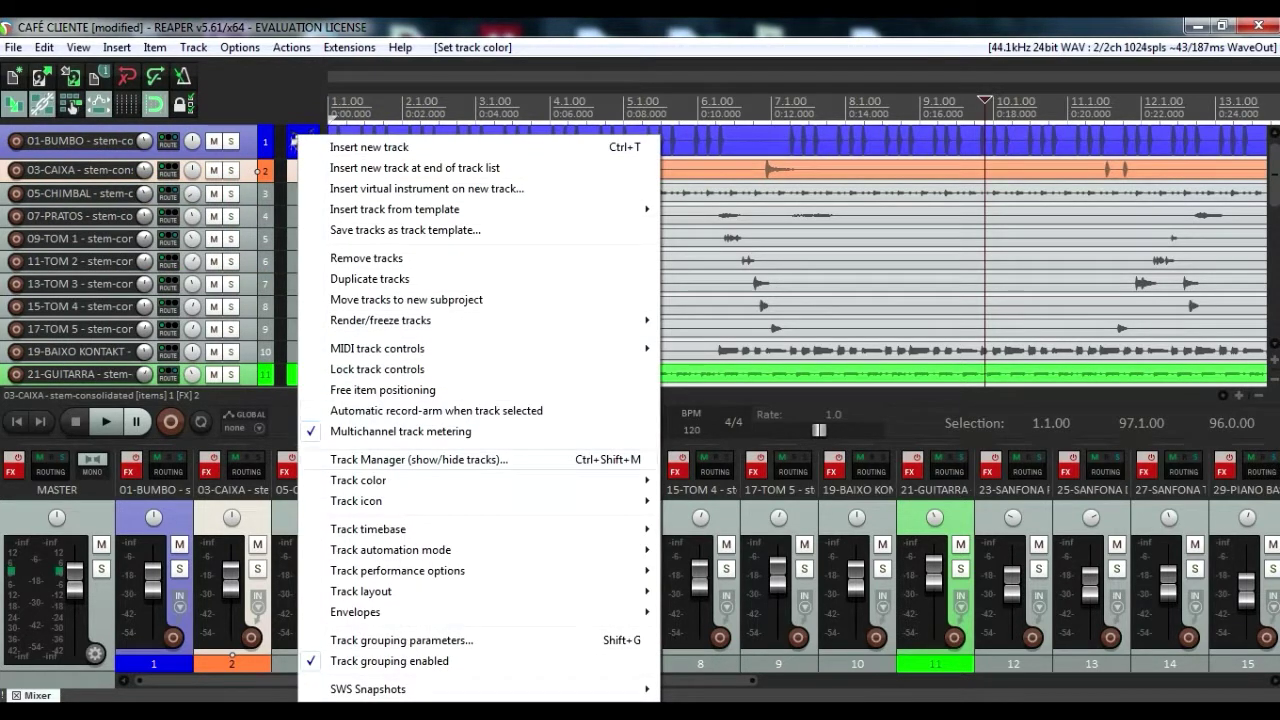